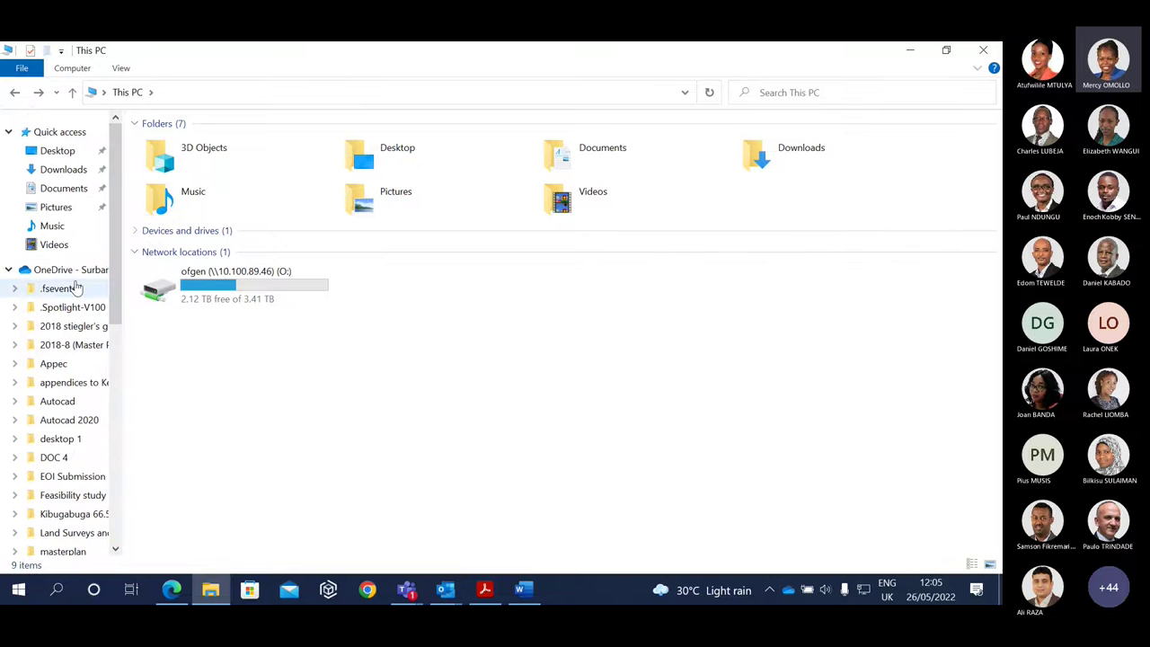
Open the Surbana Jurong OneDrive folder (78 items) in File Explorer and confirm 'Your files are synced'.
{"action": "left_click_drag", "start_coordinate": [121, 337], "coordinate": [123, 495]}
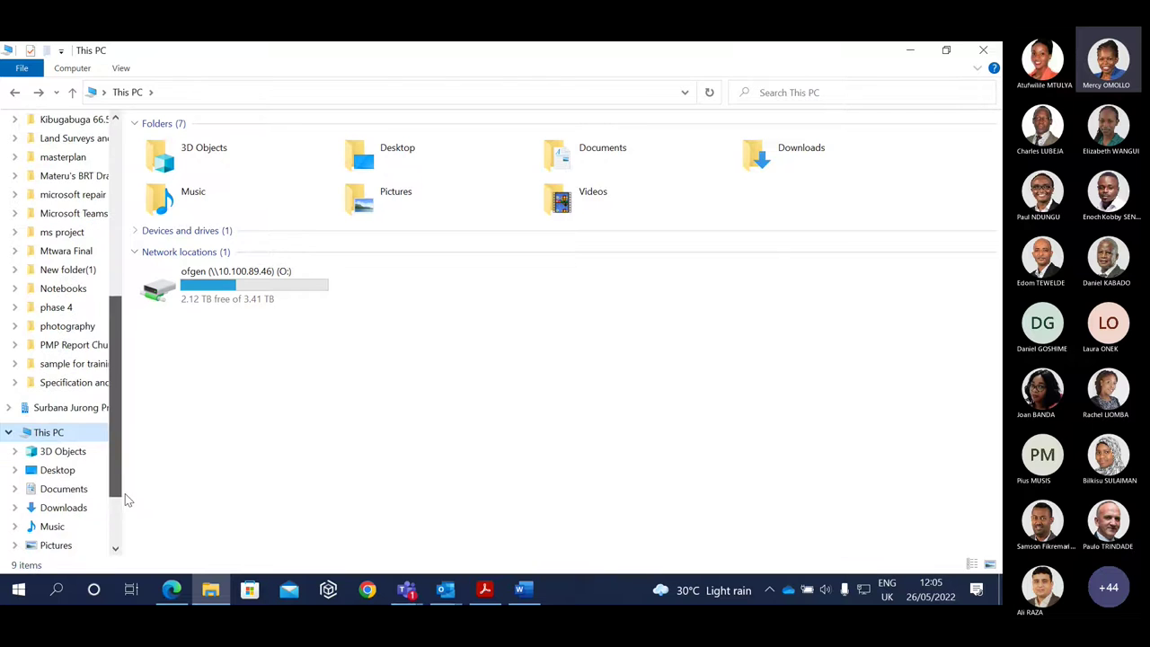
{"action": "left_click", "coordinate": [56, 409]}
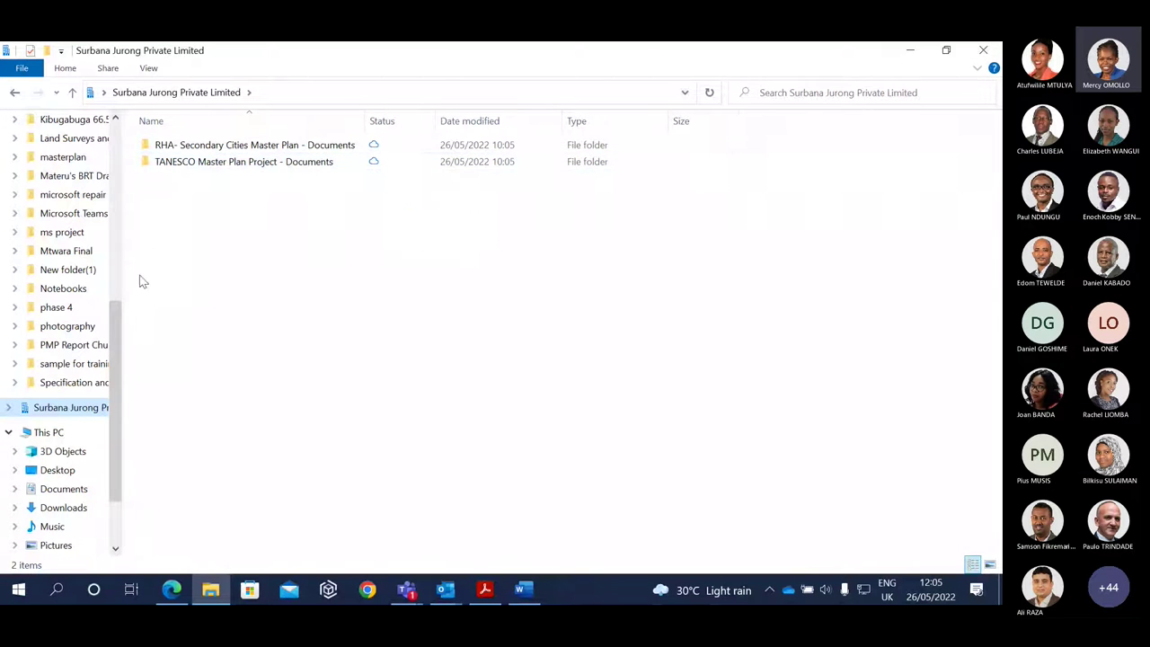
{"action": "left_click_drag", "start_coordinate": [114, 310], "coordinate": [114, 153]}
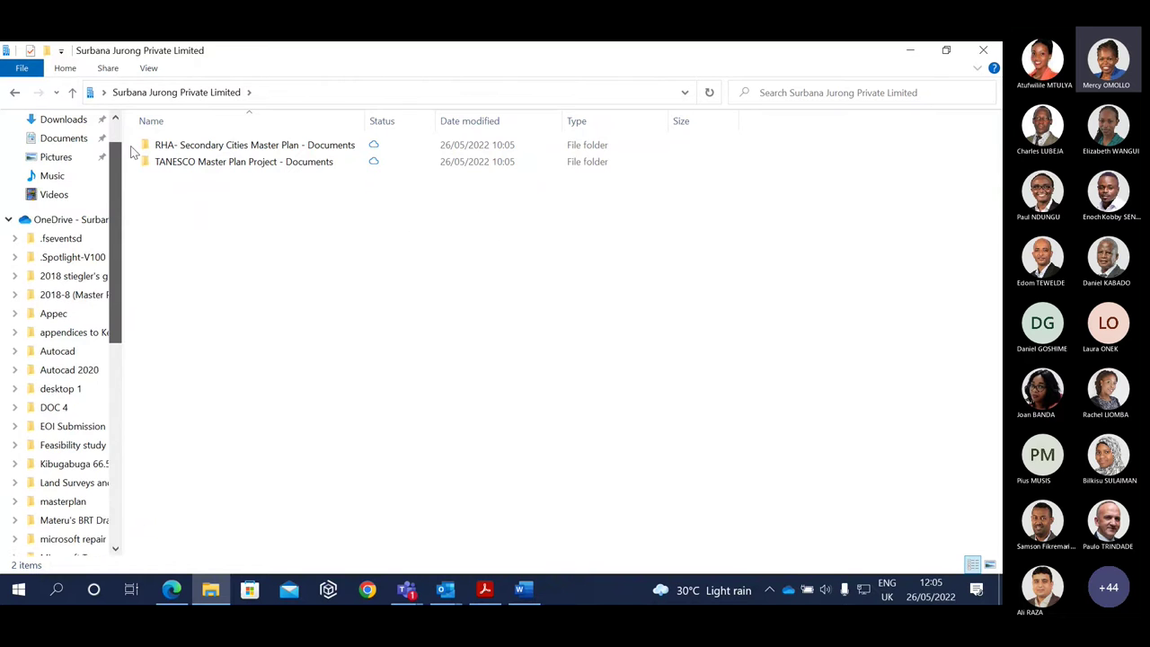
{"action": "left_click", "coordinate": [66, 226]}
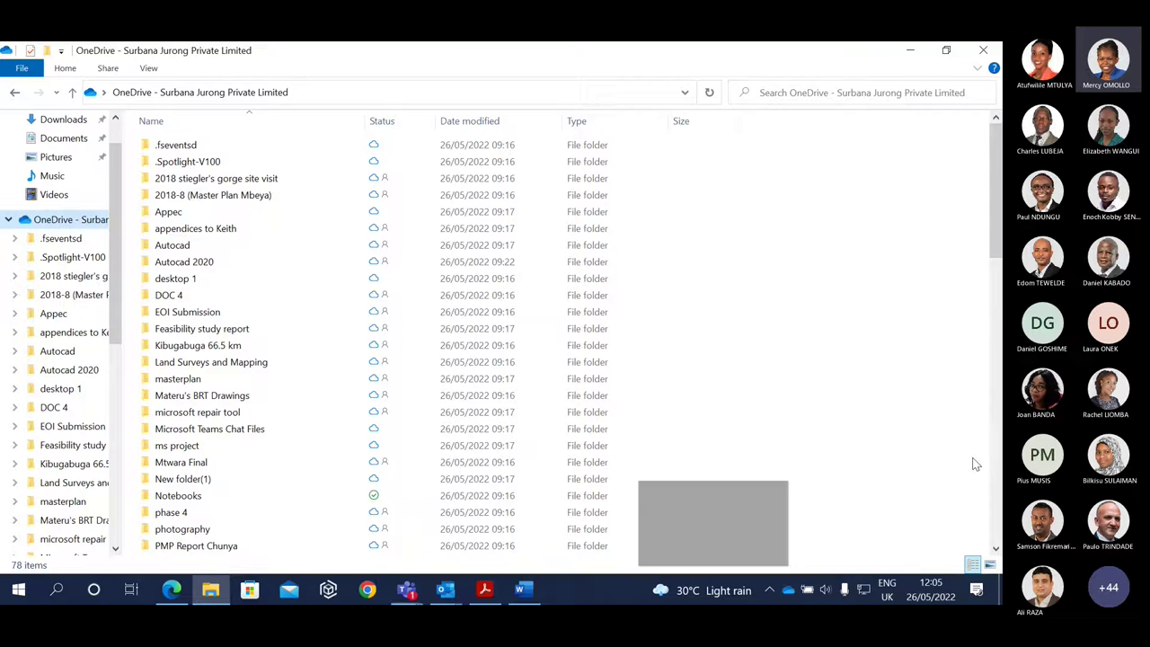
{"action": "left_click", "coordinate": [787, 590]}
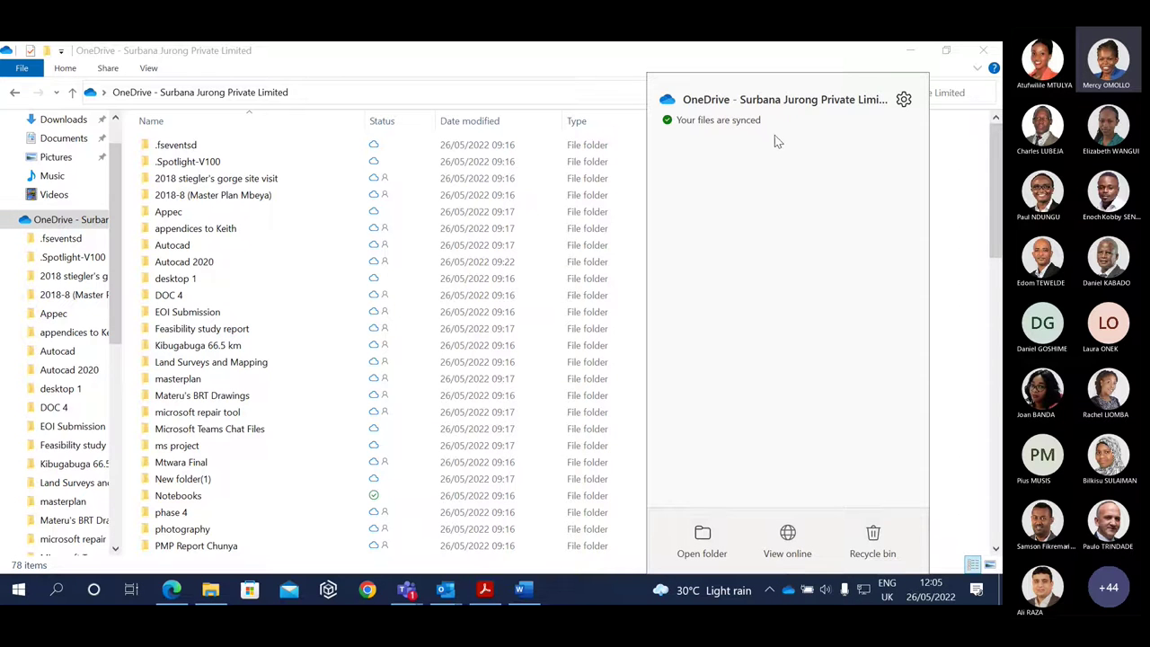
View OneDrive online, go to My files, then open the TANESCO Master Plan Project library.
{"action": "left_click", "coordinate": [787, 533]}
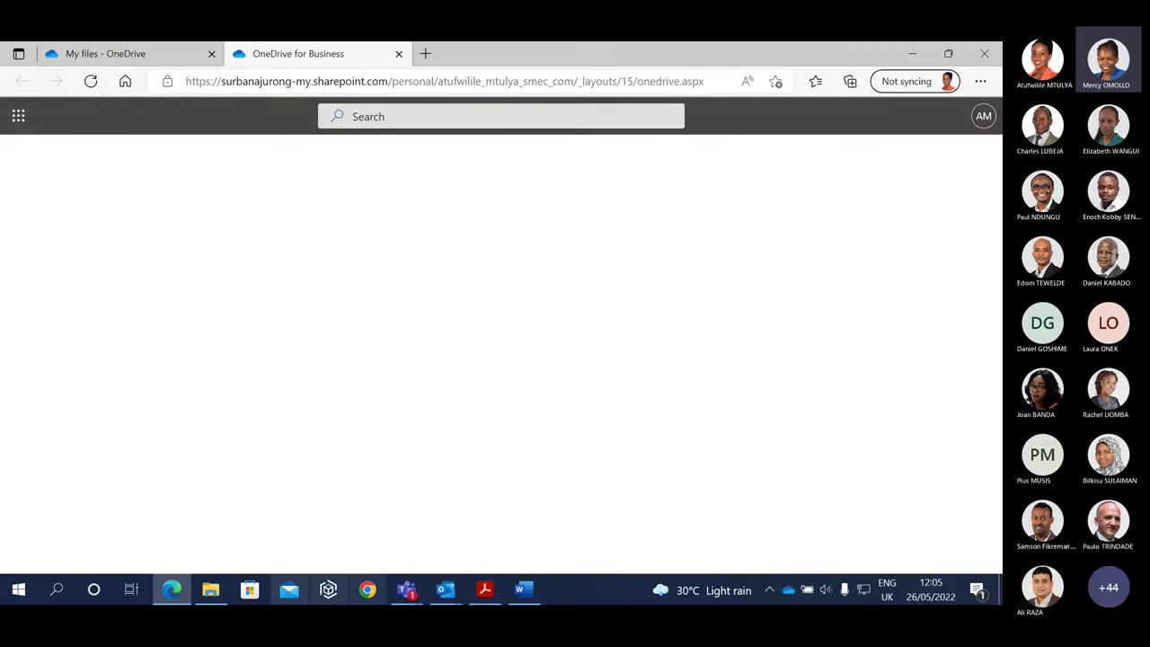
{"action": "key", "text": "ctrl+1"}
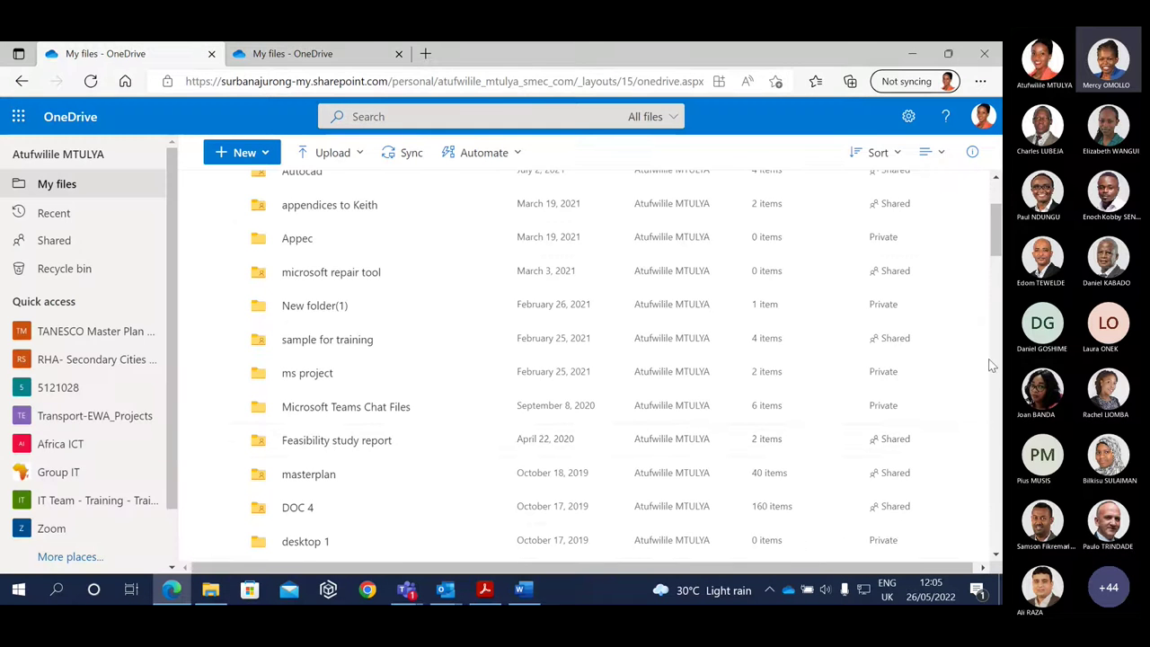
{"action": "scroll", "coordinate": [457, 270], "scroll_direction": "up", "scroll_amount": 2}
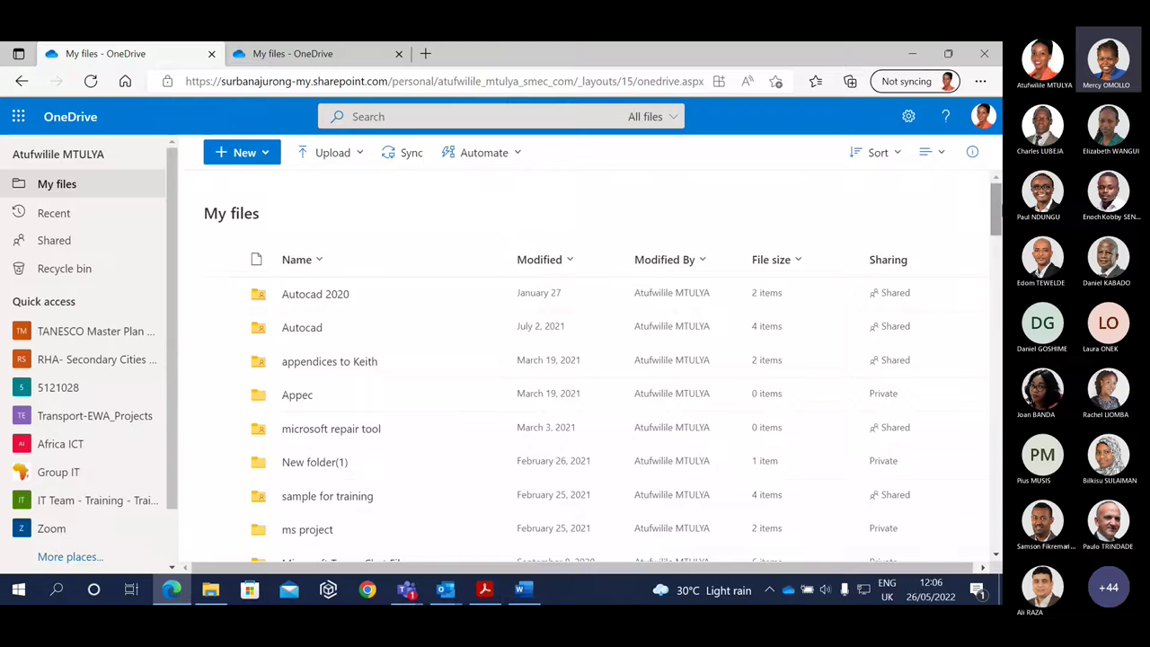
{"action": "scroll", "coordinate": [592, 368], "scroll_direction": "down", "scroll_amount": 10}
{"action": "scroll", "coordinate": [592, 369], "scroll_direction": "up", "scroll_amount": 4}
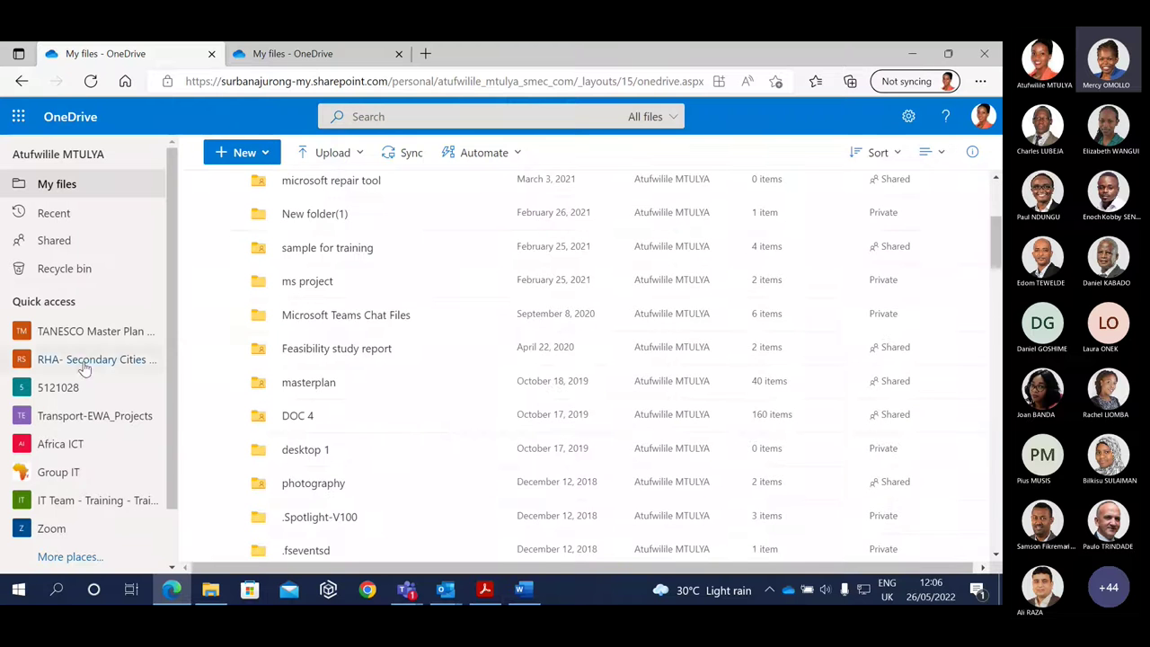
{"action": "left_click", "coordinate": [18, 334]}
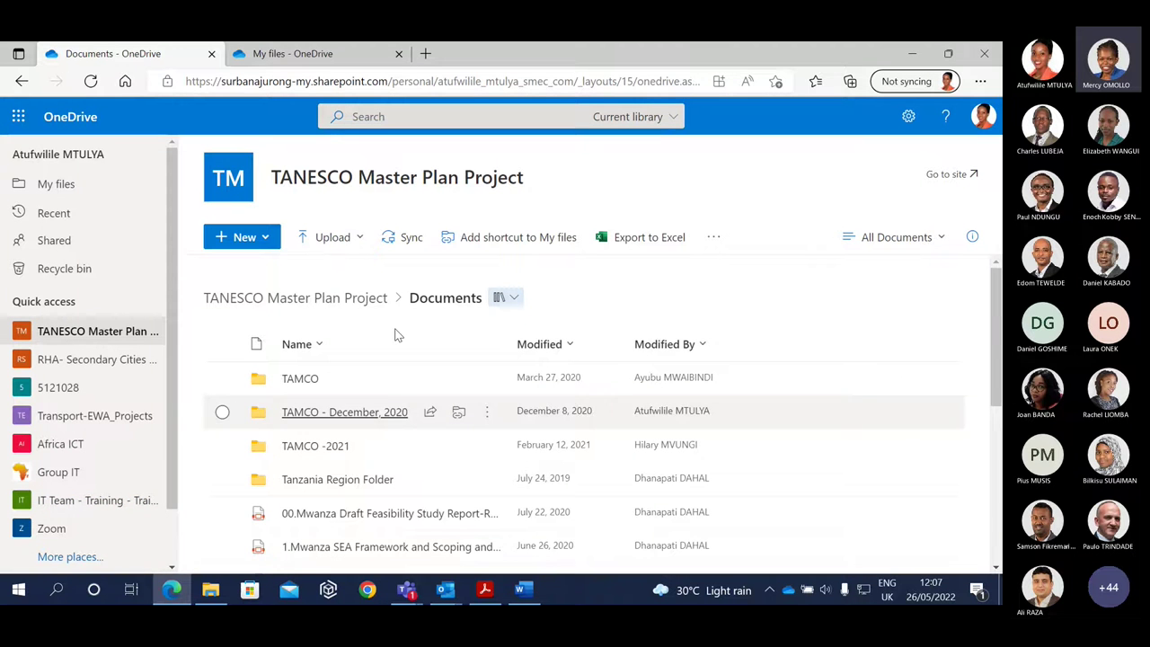
{"action": "left_click", "coordinate": [523, 590]}
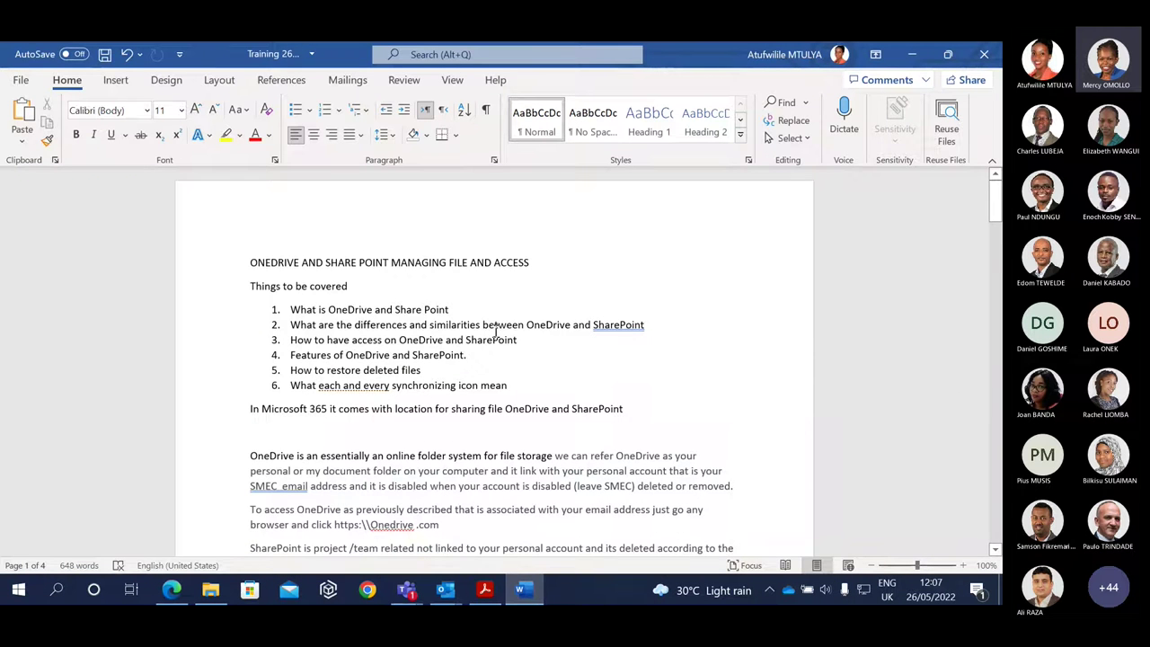
Bring up the quick guide PDF and close the Mail window its helpdesk link opened.
{"action": "left_click", "coordinate": [484, 591]}
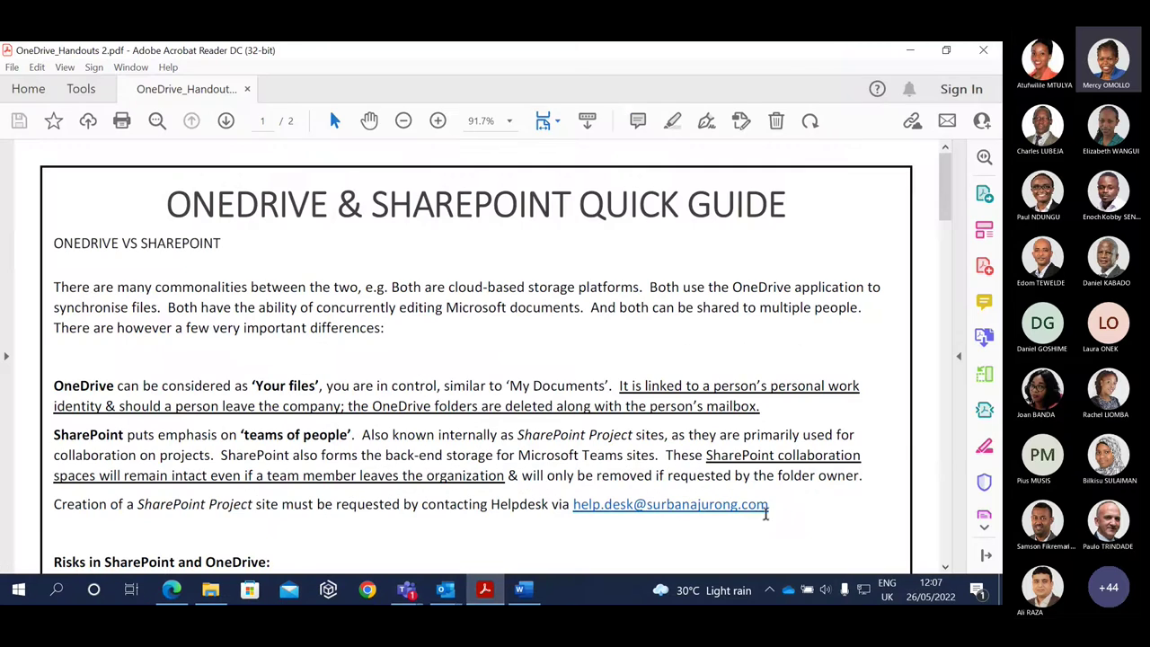
{"action": "left_click", "coordinate": [764, 507]}
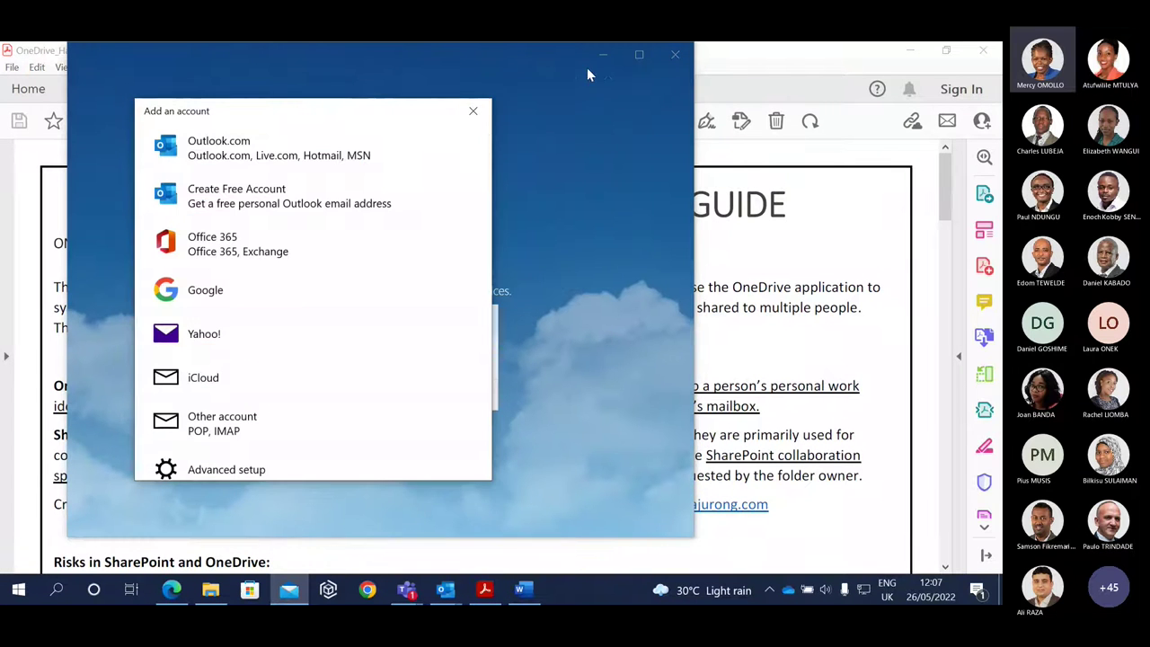
{"action": "left_click", "coordinate": [478, 115]}
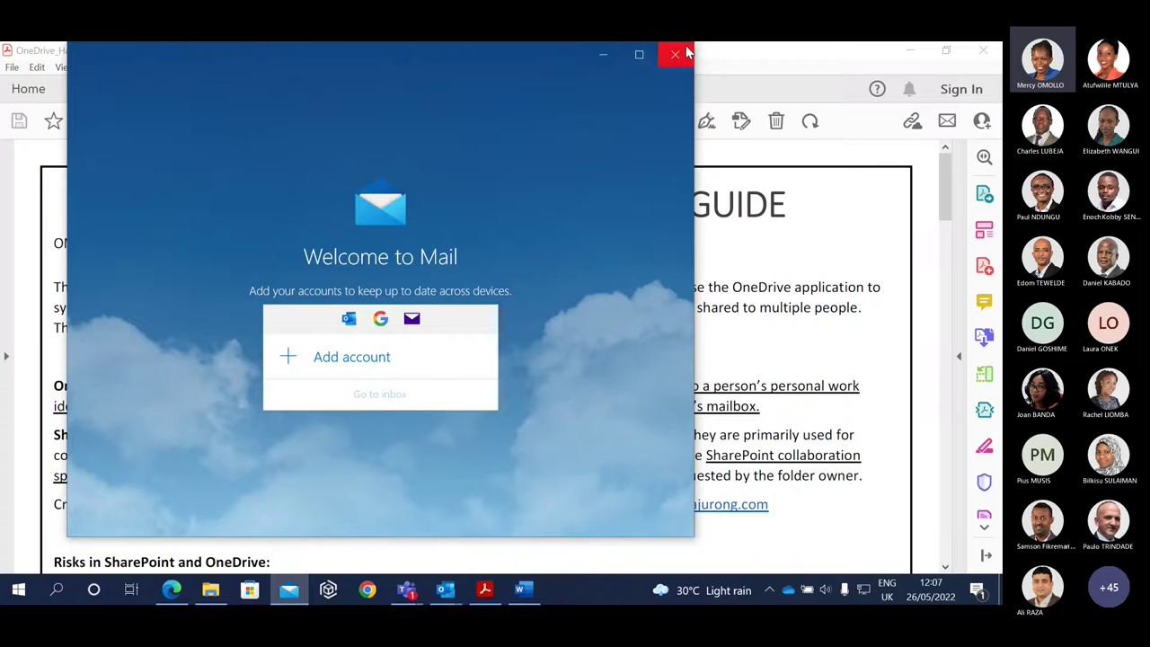
{"action": "left_click", "coordinate": [676, 54]}
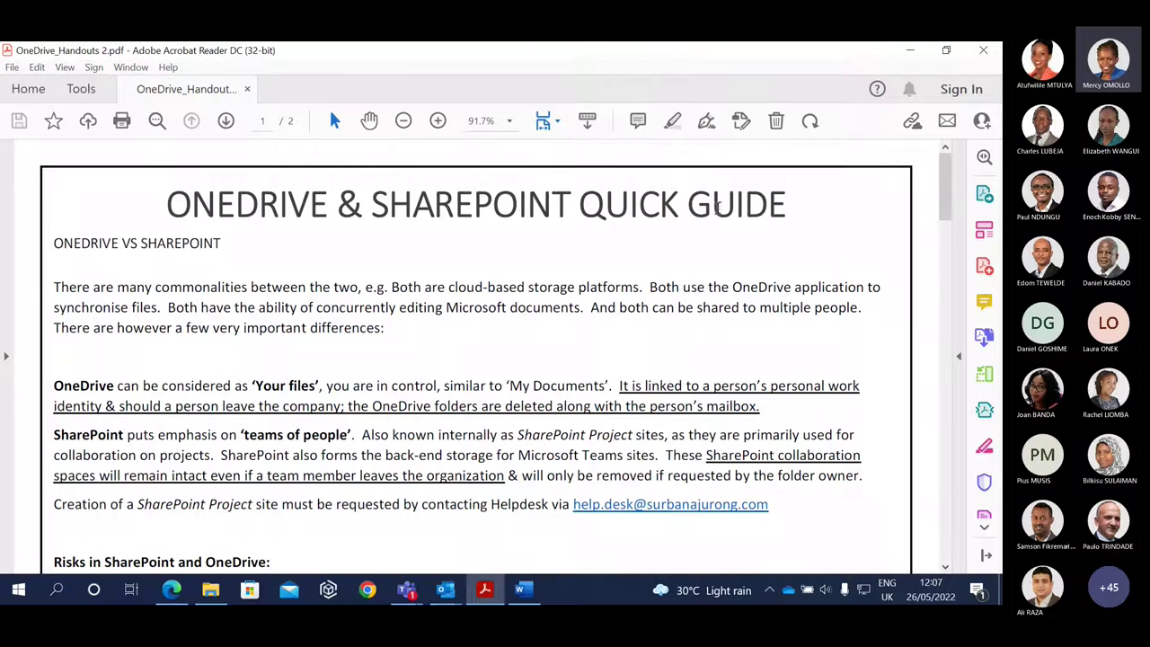
Scroll the Word notes down to the Share site access levels, then minimize Word.
{"action": "left_click", "coordinate": [524, 589]}
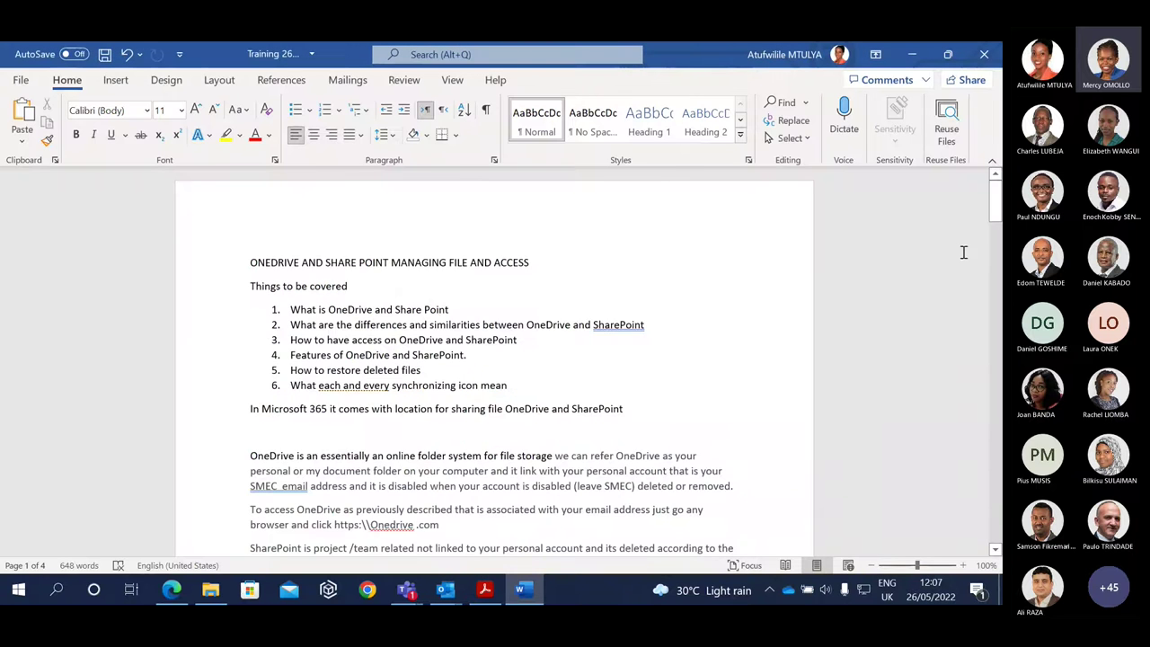
{"action": "scroll", "coordinate": [995, 218], "scroll_direction": "down", "scroll_amount": 6}
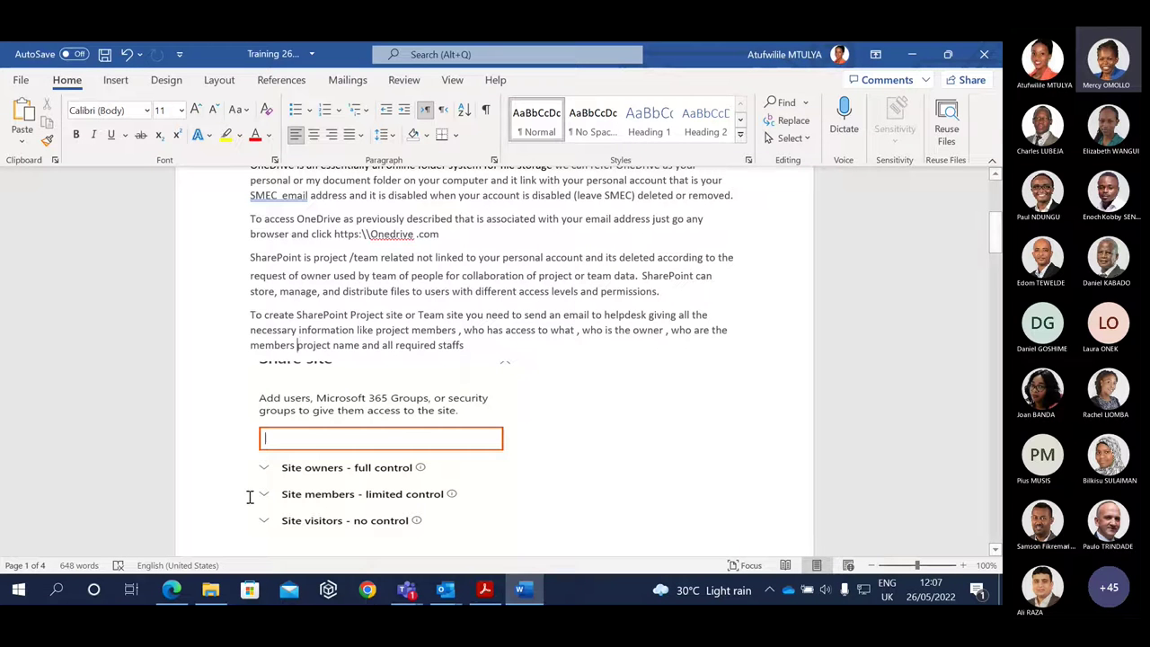
{"action": "left_click_drag", "start_coordinate": [994, 224], "coordinate": [995, 235]}
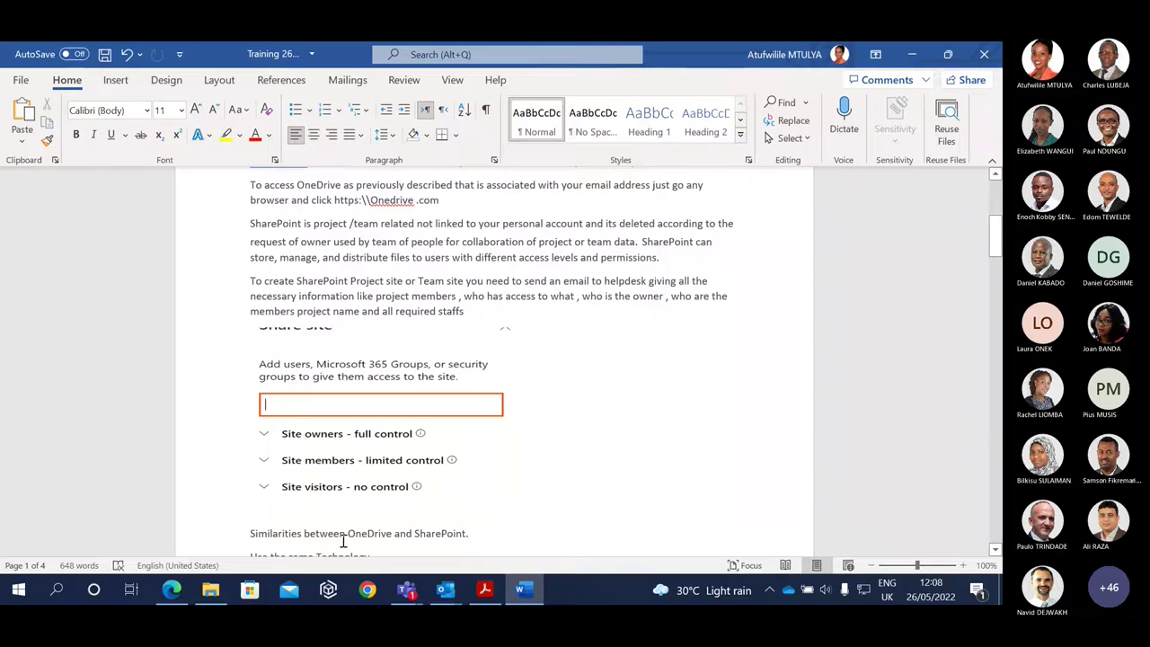
{"action": "left_click", "coordinate": [912, 56]}
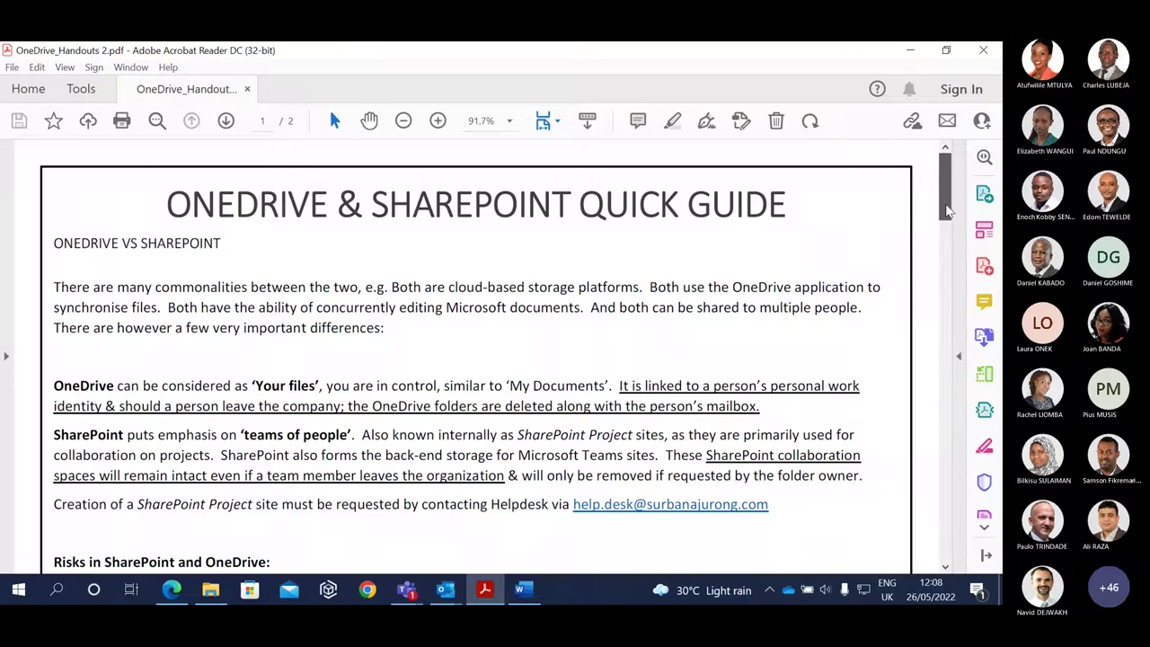
Scroll the quick guide PDF to the Risks section, then return to the TANESCO library in Edge.
{"action": "scroll", "coordinate": [948, 241], "scroll_direction": "down", "scroll_amount": 3}
{"action": "scroll", "coordinate": [947, 243], "scroll_direction": "down", "scroll_amount": 2}
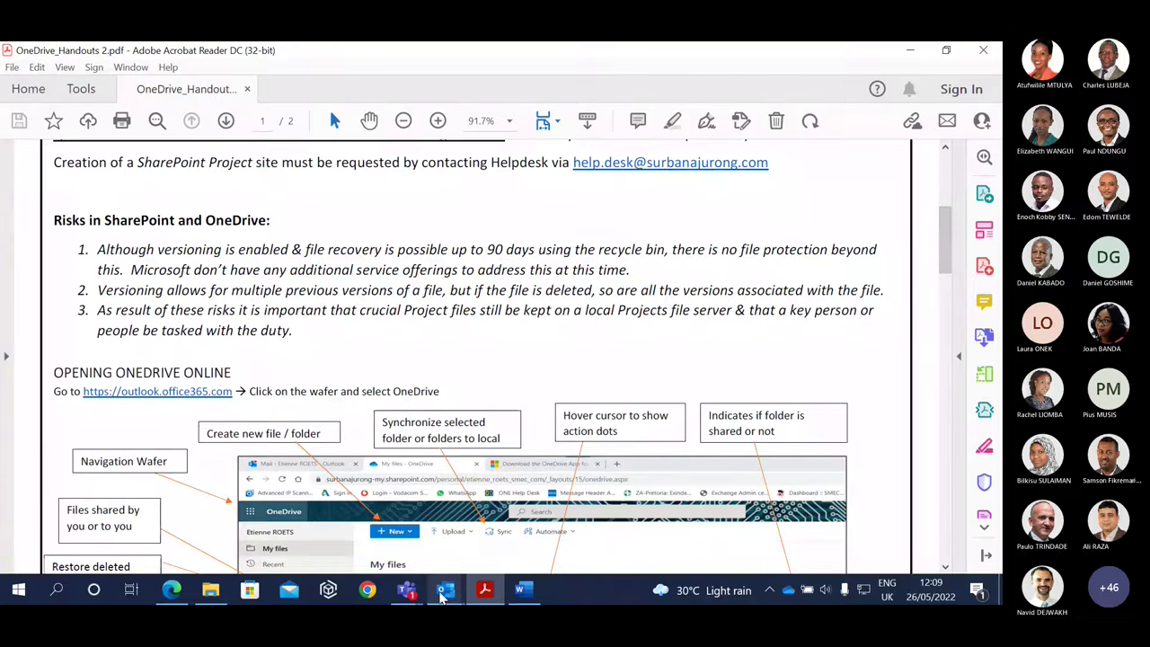
{"action": "left_click", "coordinate": [172, 595]}
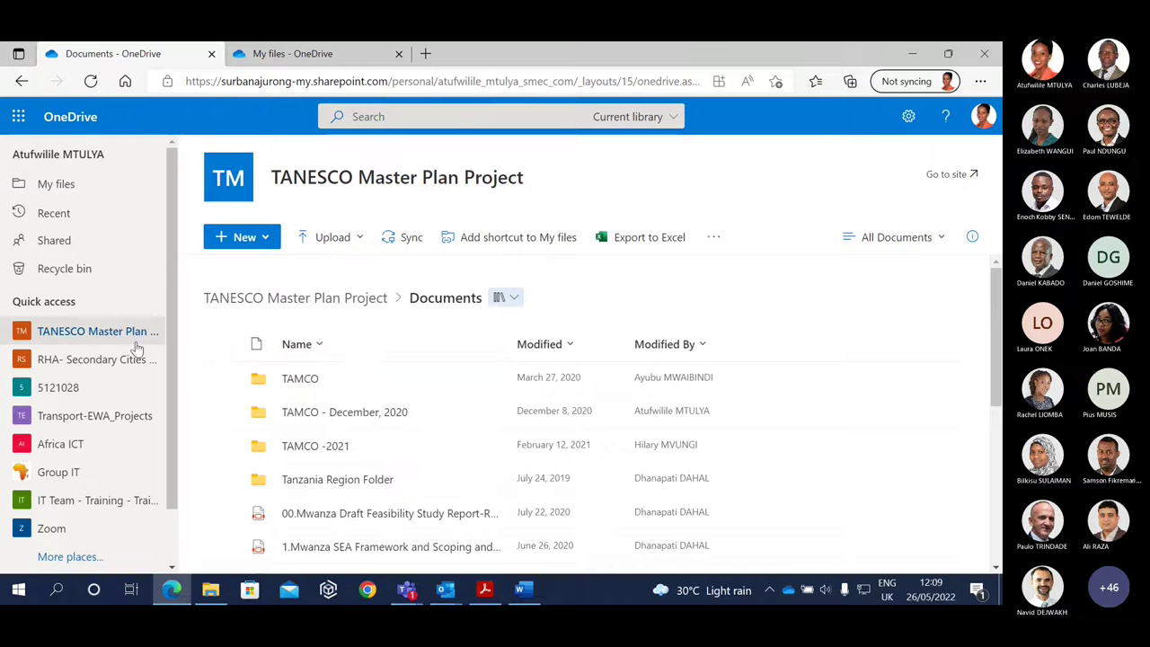
Browse down OneDrive's Recent files list, then bring the quick guide PDF back up.
{"action": "left_click", "coordinate": [54, 212]}
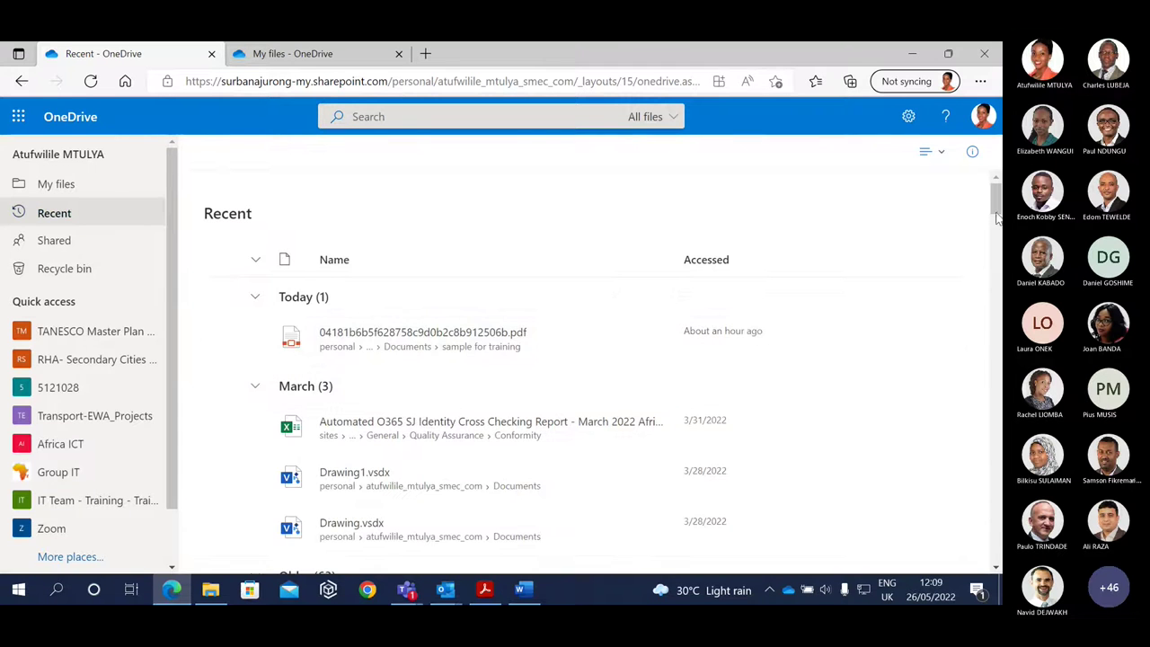
{"action": "scroll", "coordinate": [996, 213], "scroll_direction": "down", "scroll_amount": 3}
{"action": "scroll", "coordinate": [996, 225], "scroll_direction": "down", "scroll_amount": 3}
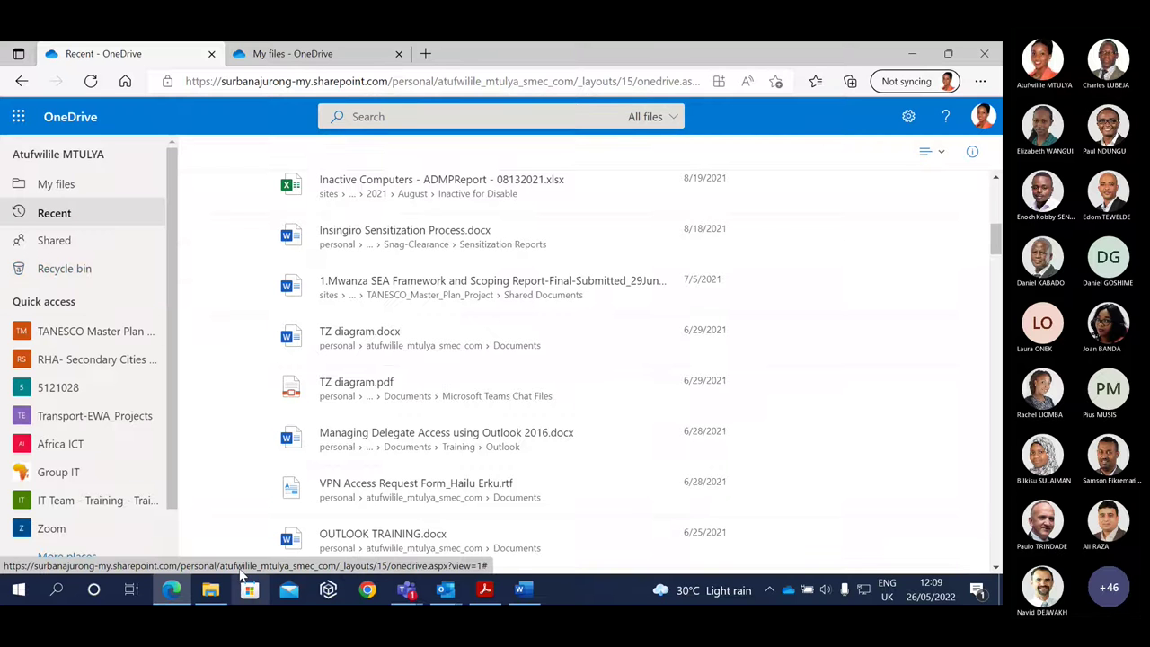
{"action": "left_click", "coordinate": [484, 590]}
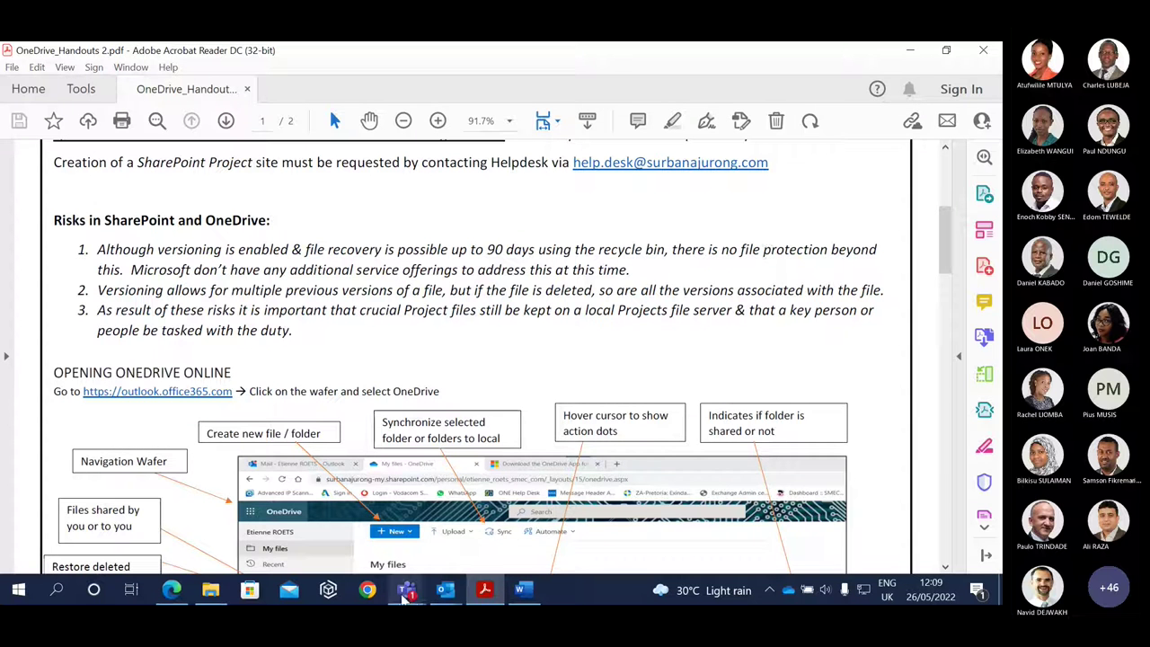
Open Outlook's Heads up! deleted-files warning full screen, read the 93-day recycle bin advice, then minimize it.
{"action": "mouse_move", "coordinate": [446, 593]}
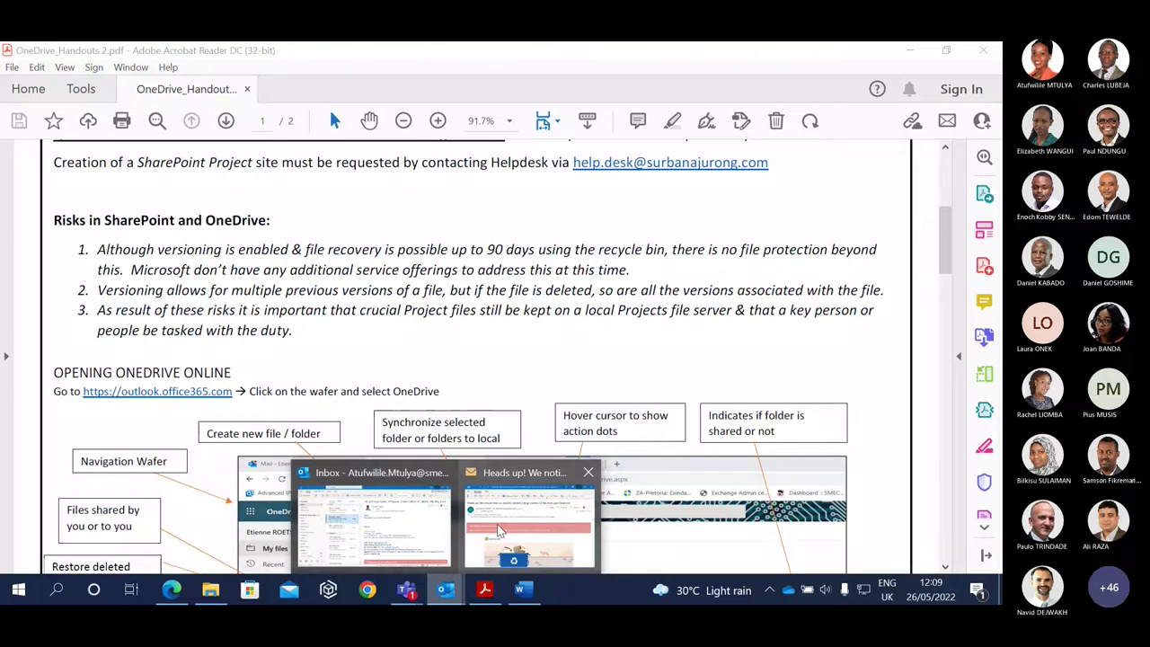
{"action": "left_click", "coordinate": [500, 530]}
{"action": "left_click", "coordinate": [716, 74]}
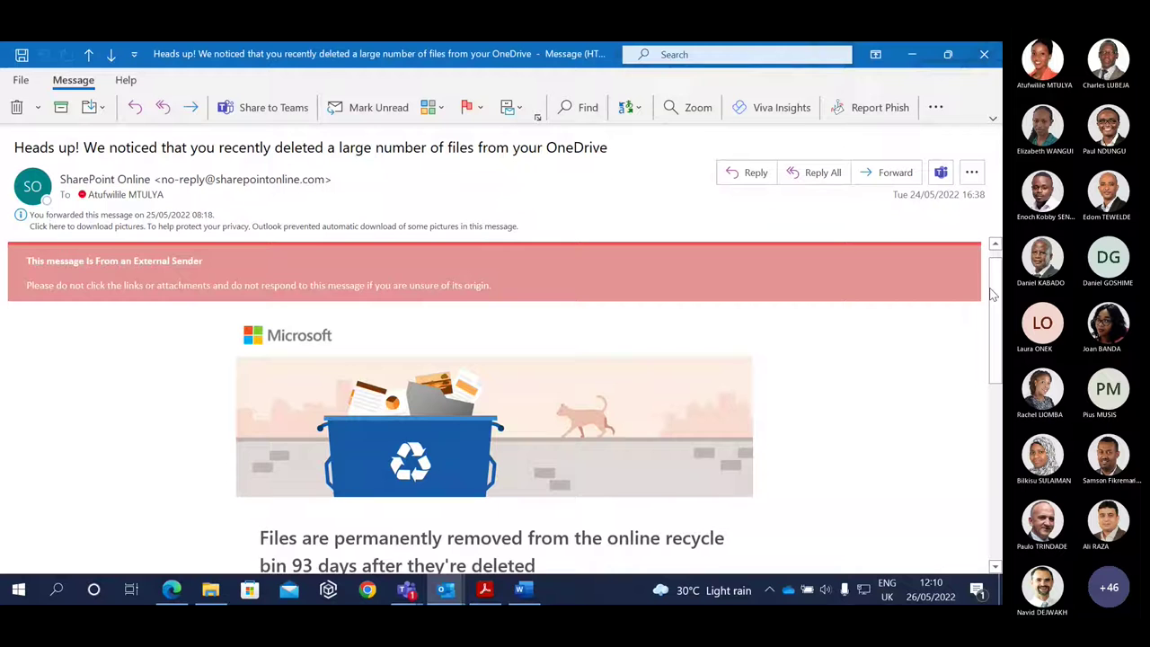
{"action": "scroll", "coordinate": [991, 270], "scroll_direction": "up", "scroll_amount": 1}
{"action": "left_click_drag", "start_coordinate": [997, 301], "coordinate": [997, 448]}
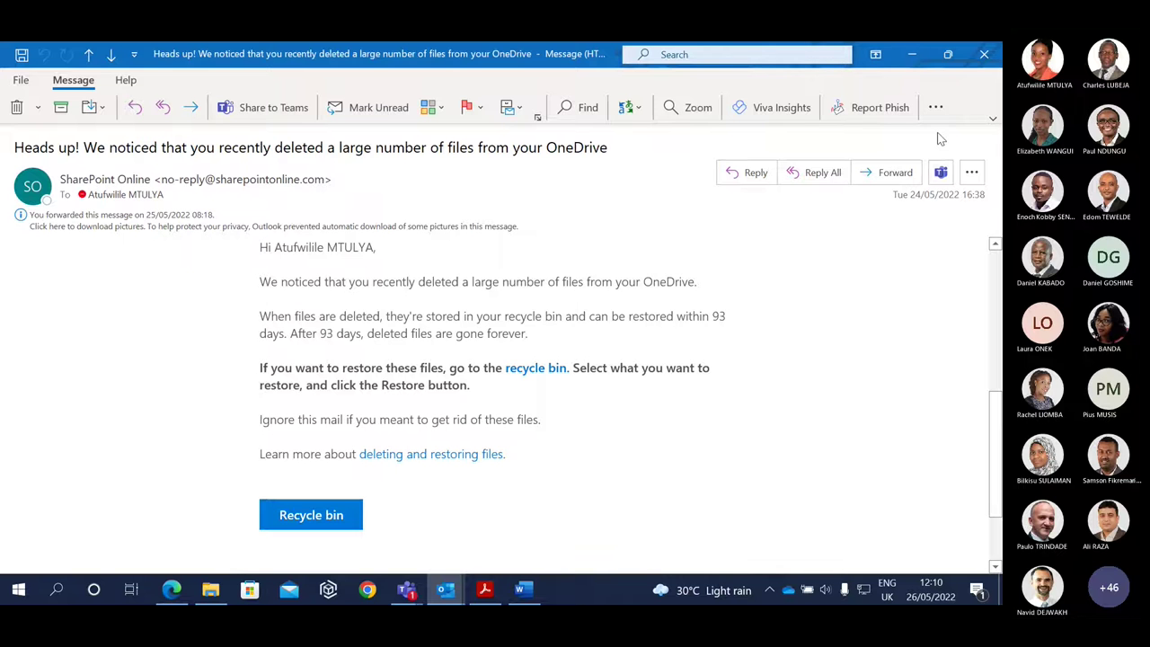
{"action": "left_click", "coordinate": [911, 56]}
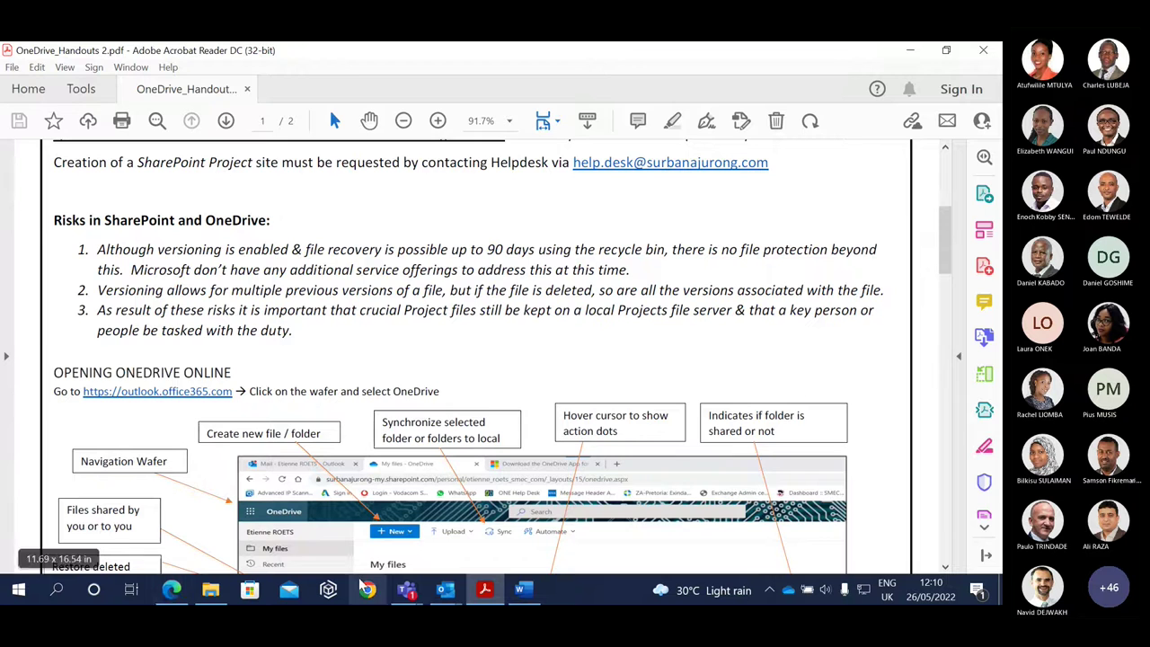
Open My files in OneDrive on the web and minimize the Teams meeting window.
{"action": "left_click", "coordinate": [171, 590]}
{"action": "left_click", "coordinate": [45, 183]}
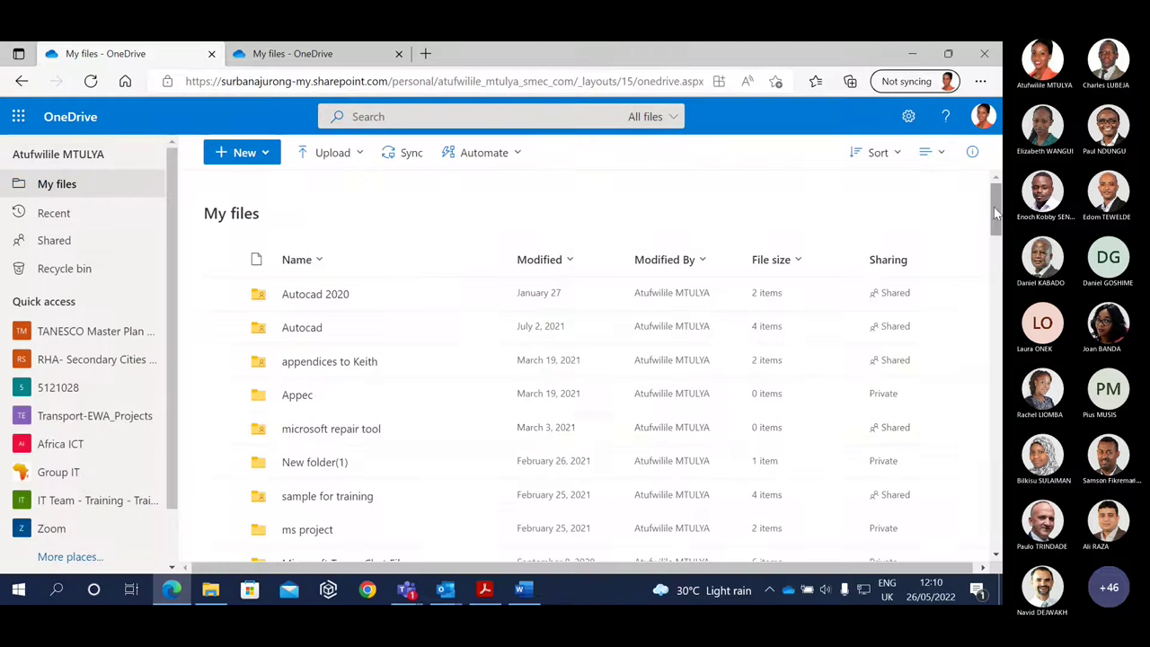
{"action": "scroll", "coordinate": [995, 209], "scroll_direction": "down", "scroll_amount": 3}
{"action": "scroll", "coordinate": [348, 391], "scroll_direction": "down", "scroll_amount": 6}
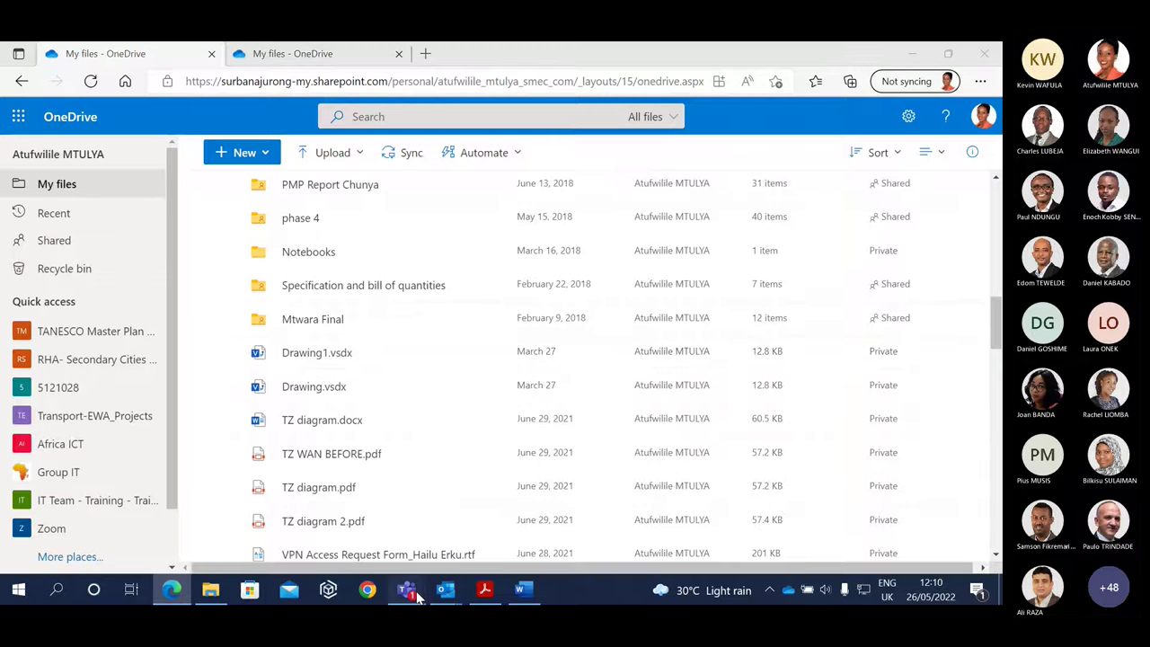
{"action": "mouse_move", "coordinate": [406, 589]}
{"action": "left_click", "coordinate": [468, 517]}
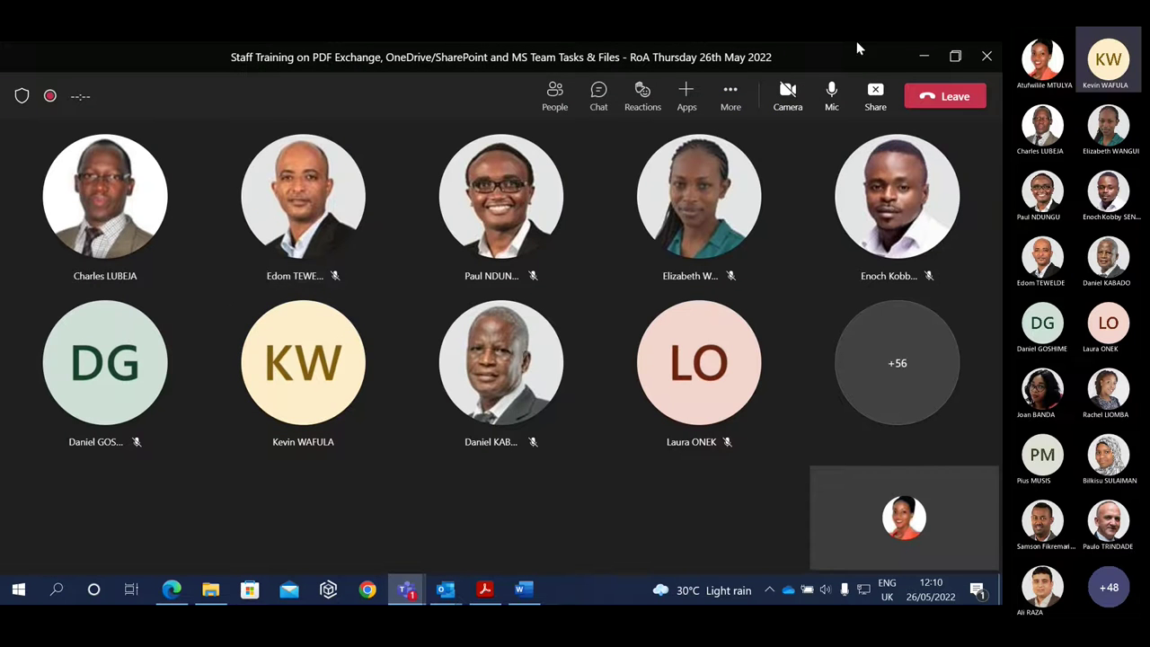
{"action": "left_click", "coordinate": [922, 58]}
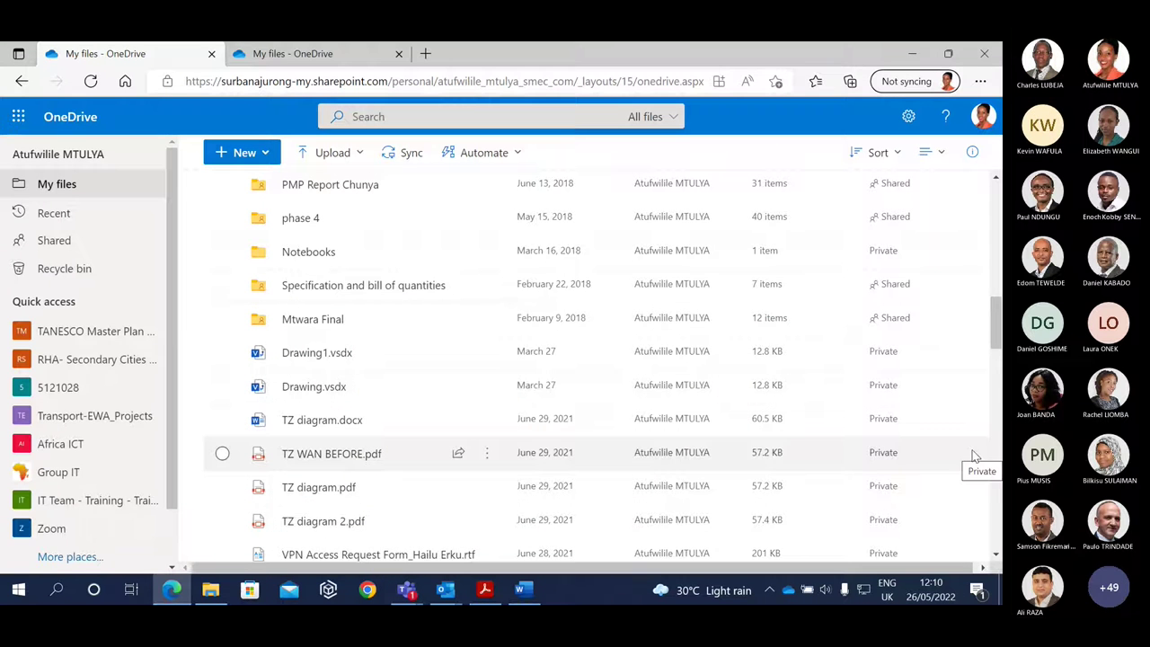
Delete TZ diagram.pdf from My files and open the Recycle bin.
{"action": "scroll", "coordinate": [997, 345], "scroll_direction": "down", "scroll_amount": 1}
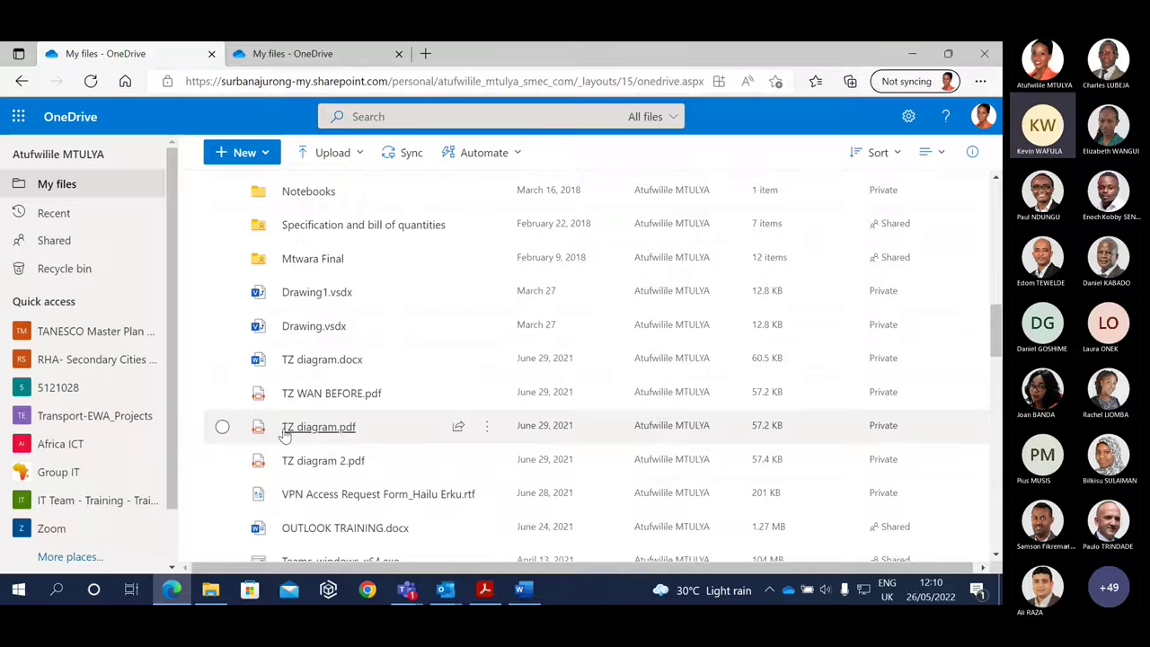
{"action": "left_click", "coordinate": [222, 430]}
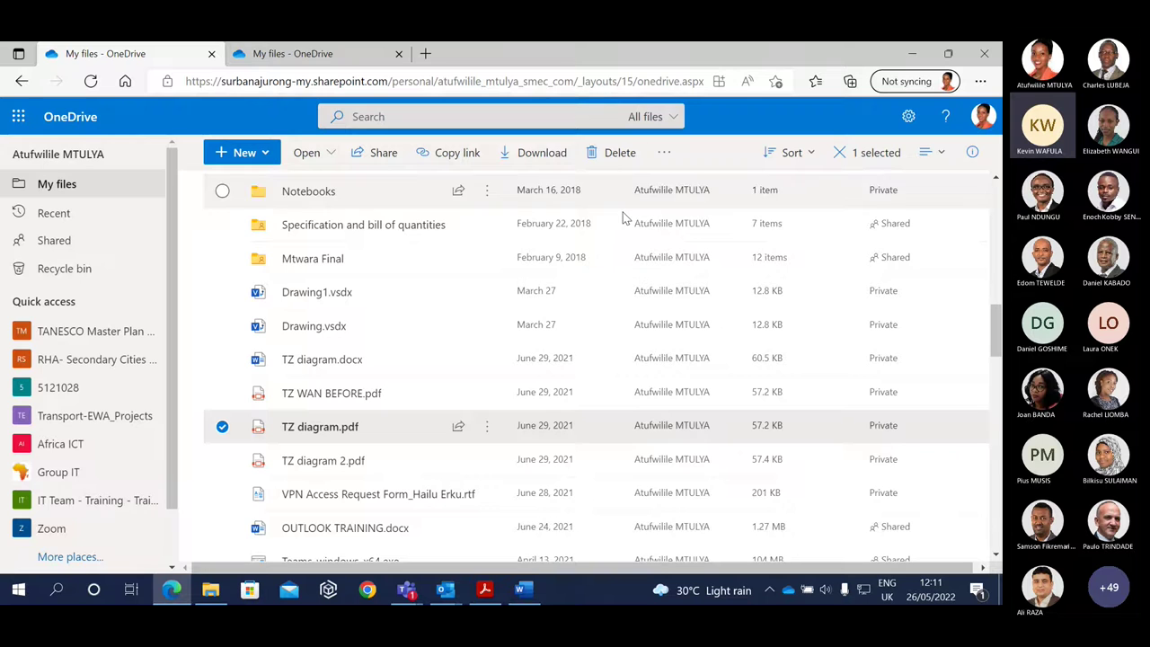
{"action": "key", "text": "Delete"}
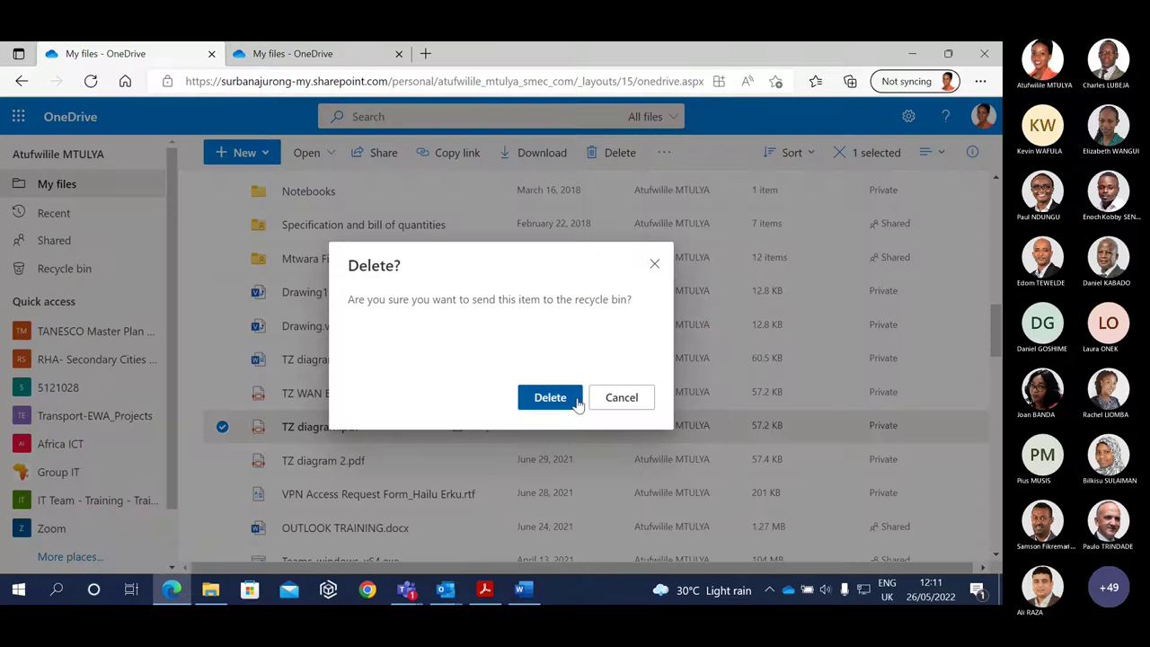
{"action": "left_click", "coordinate": [550, 398]}
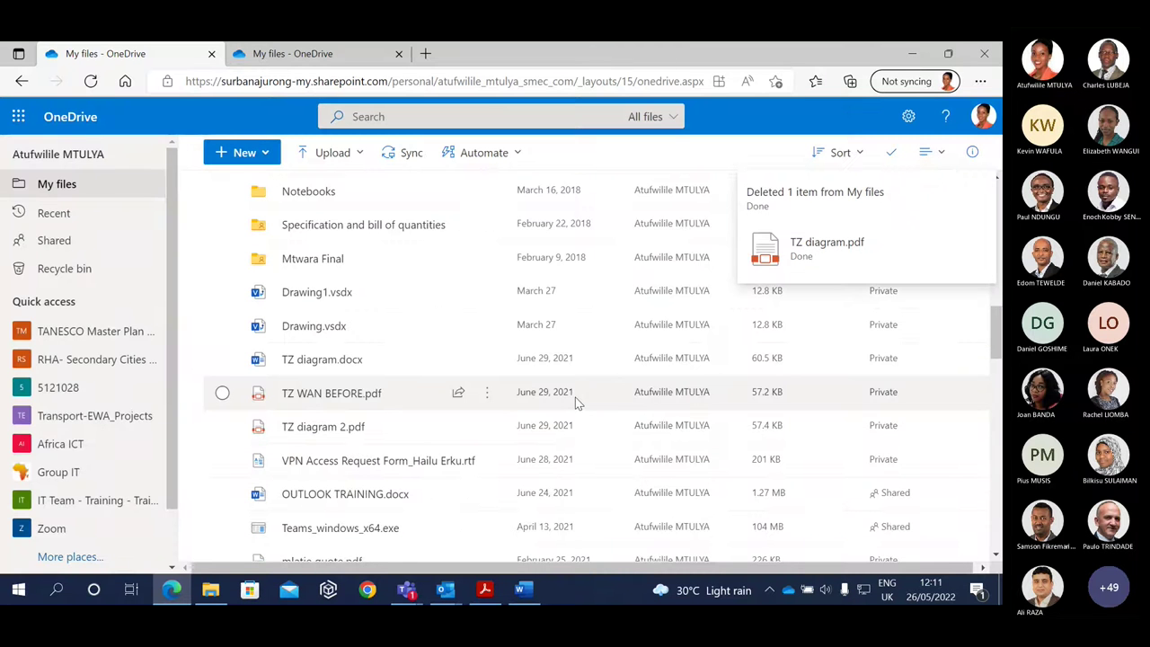
{"action": "left_click", "coordinate": [87, 271]}
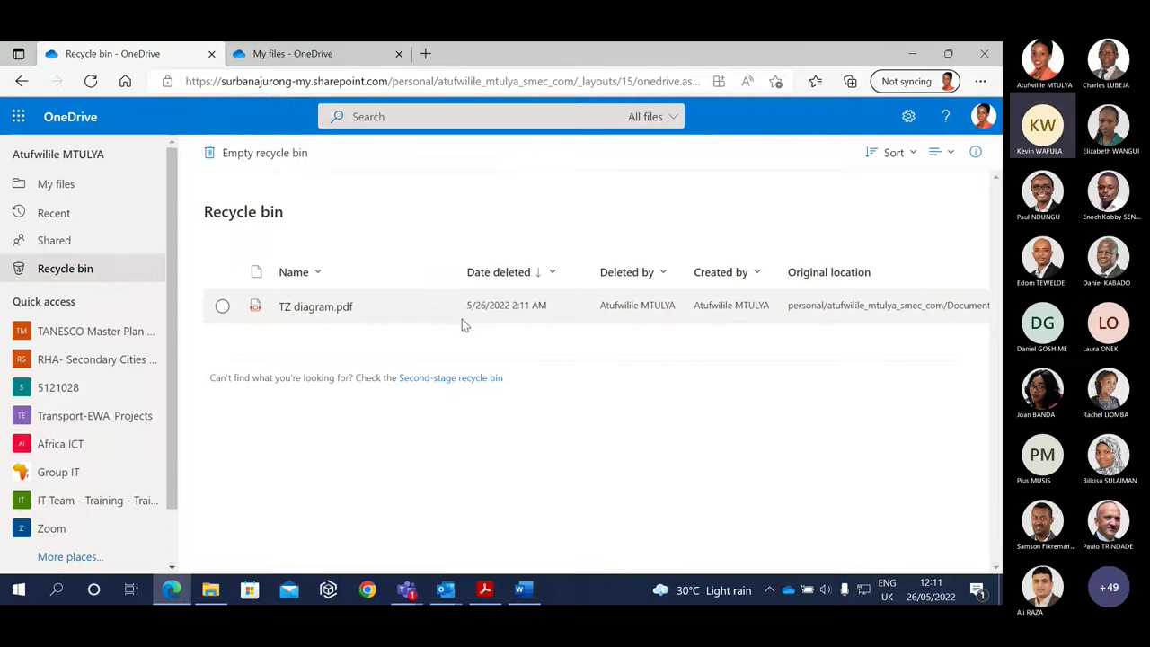
Permanently delete TZ diagram.pdf from the Recycle bin, then bring the handout PDF forward.
{"action": "left_click", "coordinate": [221, 308]}
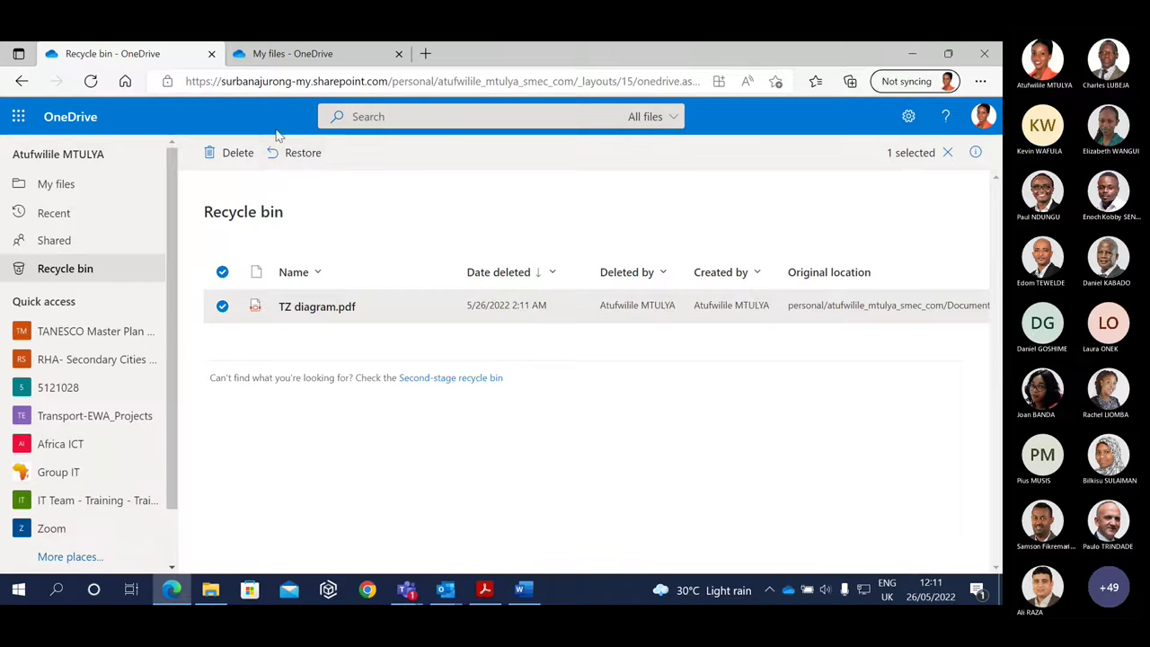
{"action": "left_click", "coordinate": [239, 154]}
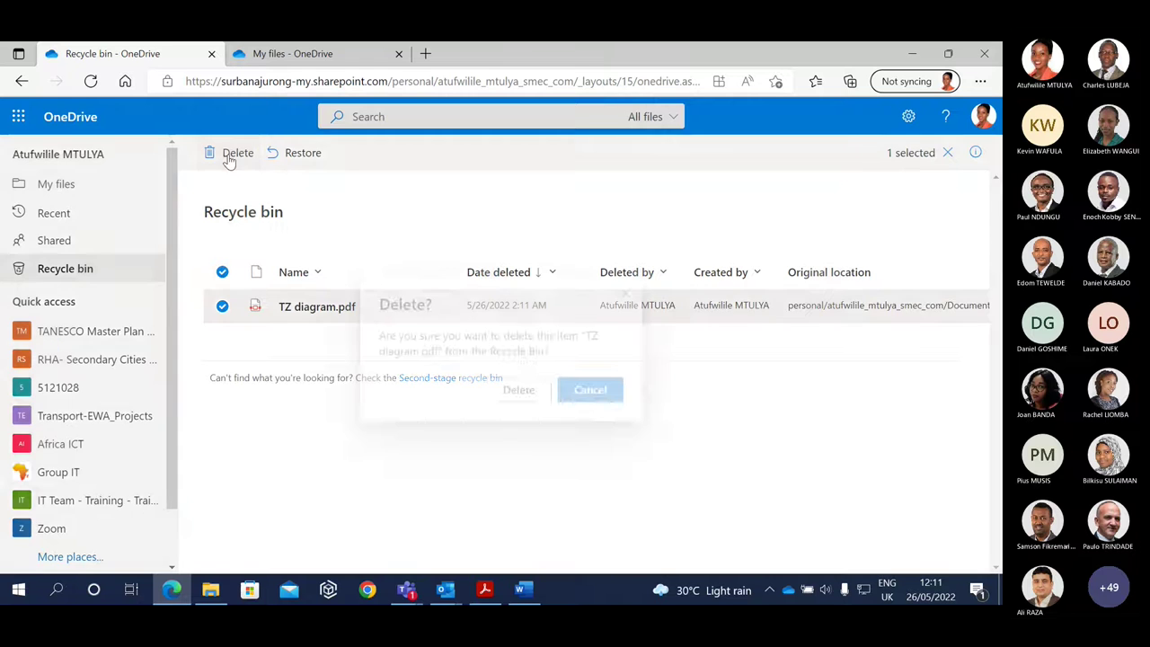
{"action": "left_click", "coordinate": [521, 397]}
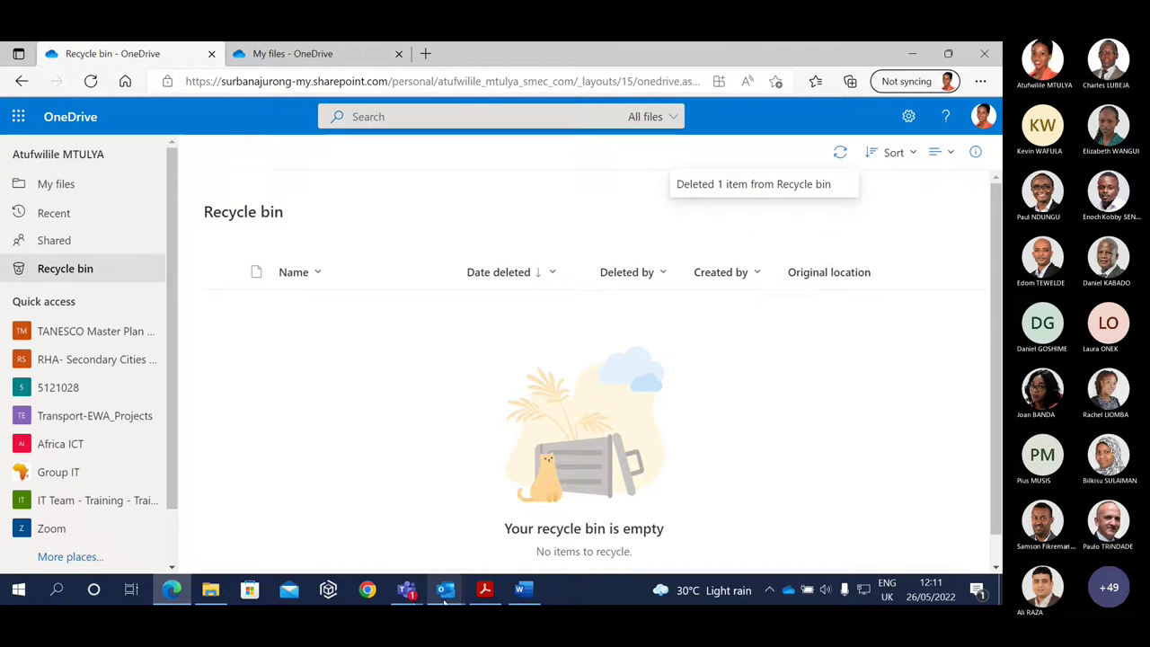
{"action": "left_click", "coordinate": [480, 592]}
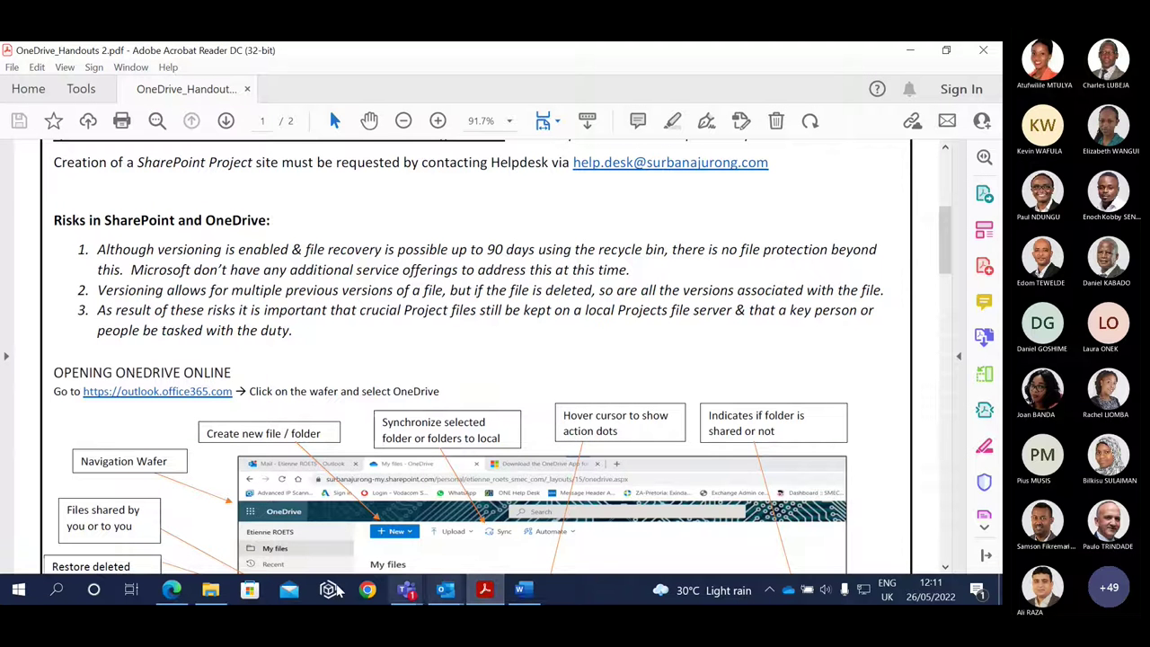
Back in Edge, create a new folder named 'test' in My files via New > Folder.
{"action": "left_click", "coordinate": [164, 592]}
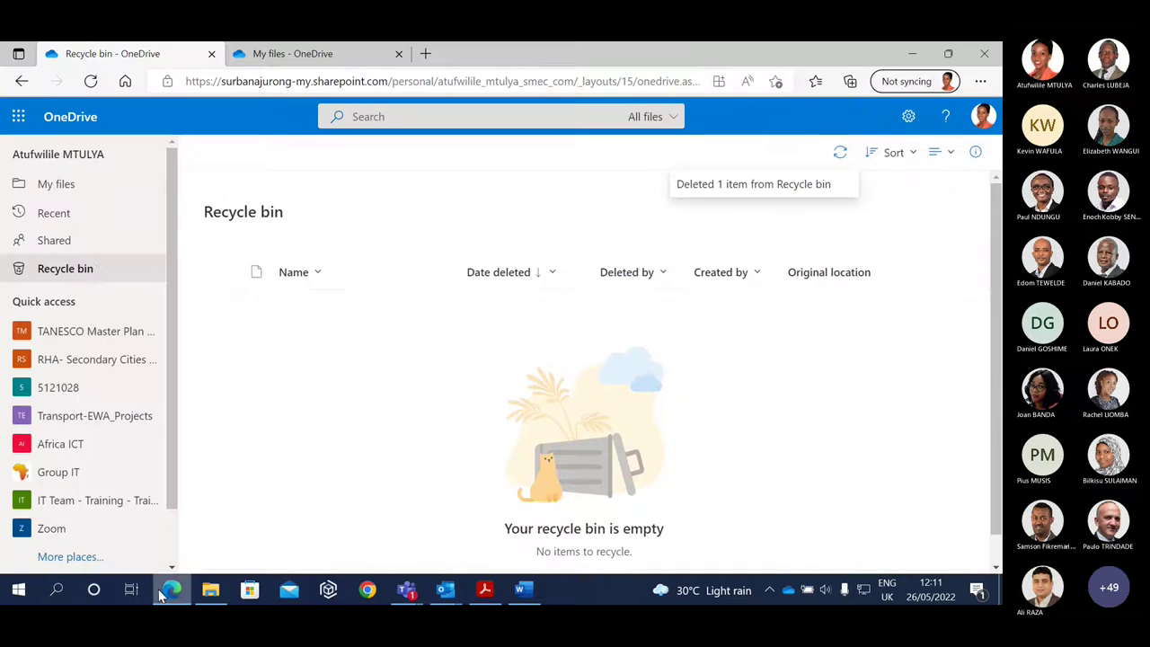
{"action": "left_click", "coordinate": [70, 187]}
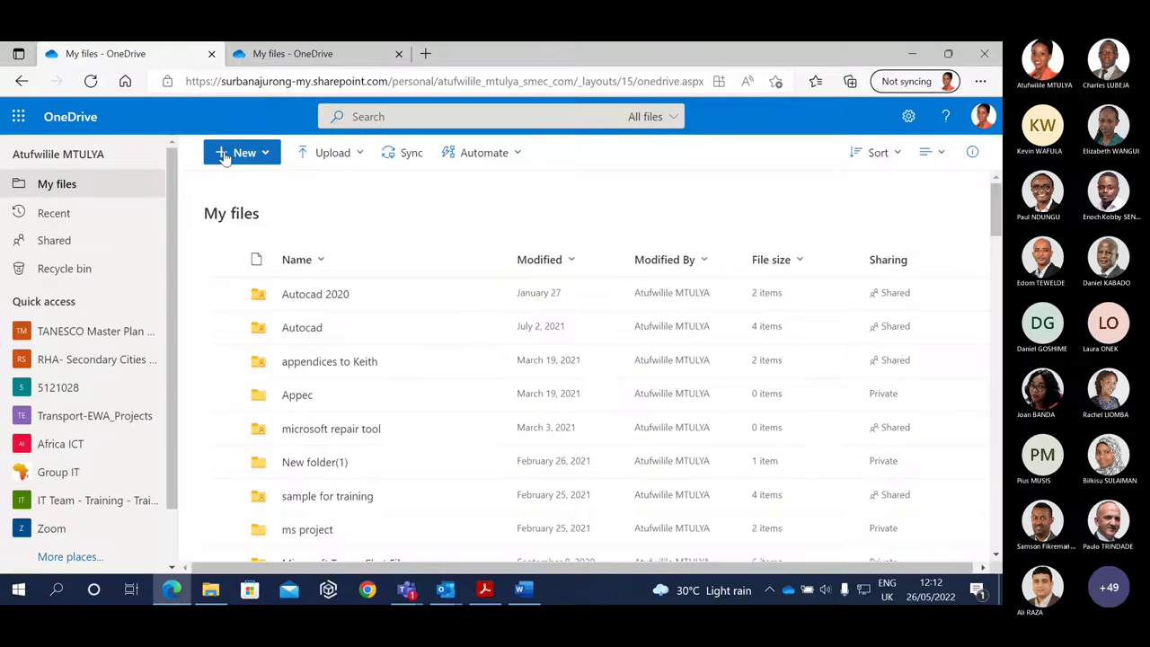
{"action": "left_click", "coordinate": [253, 162]}
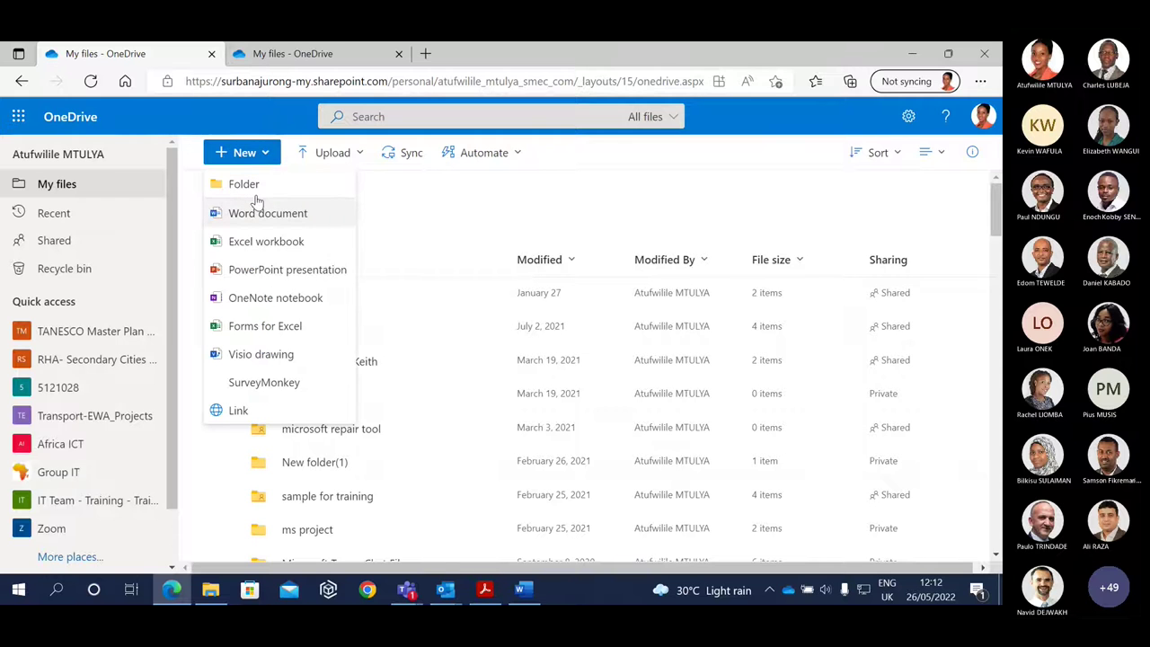
{"action": "left_click", "coordinate": [243, 183]}
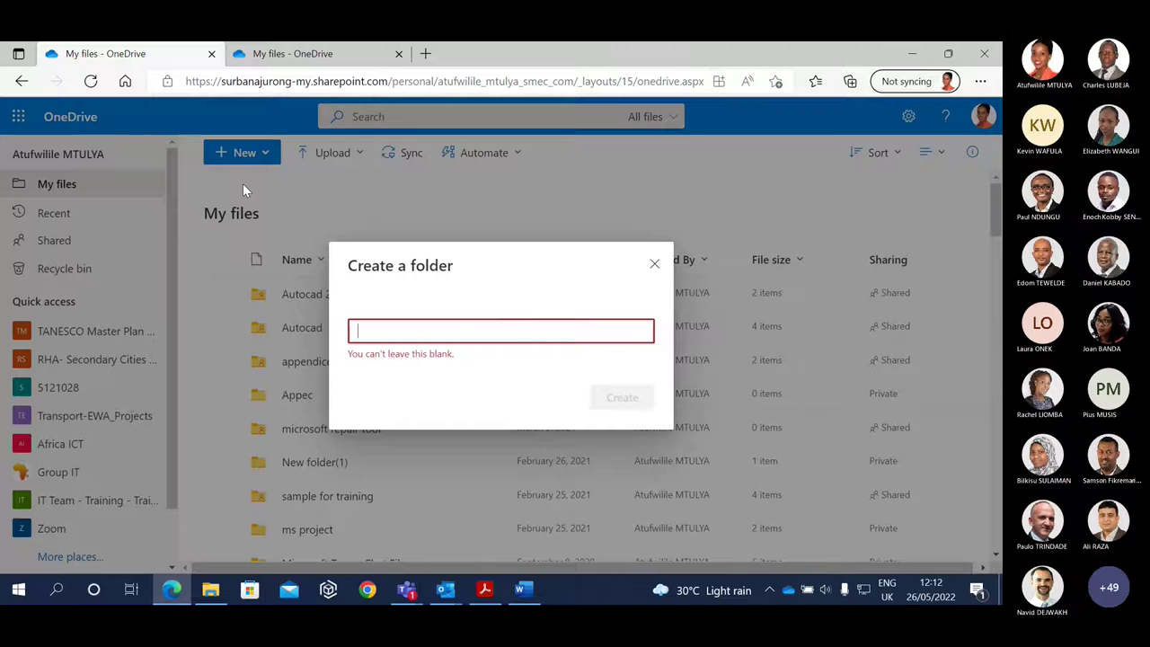
{"action": "type", "text": "test"}
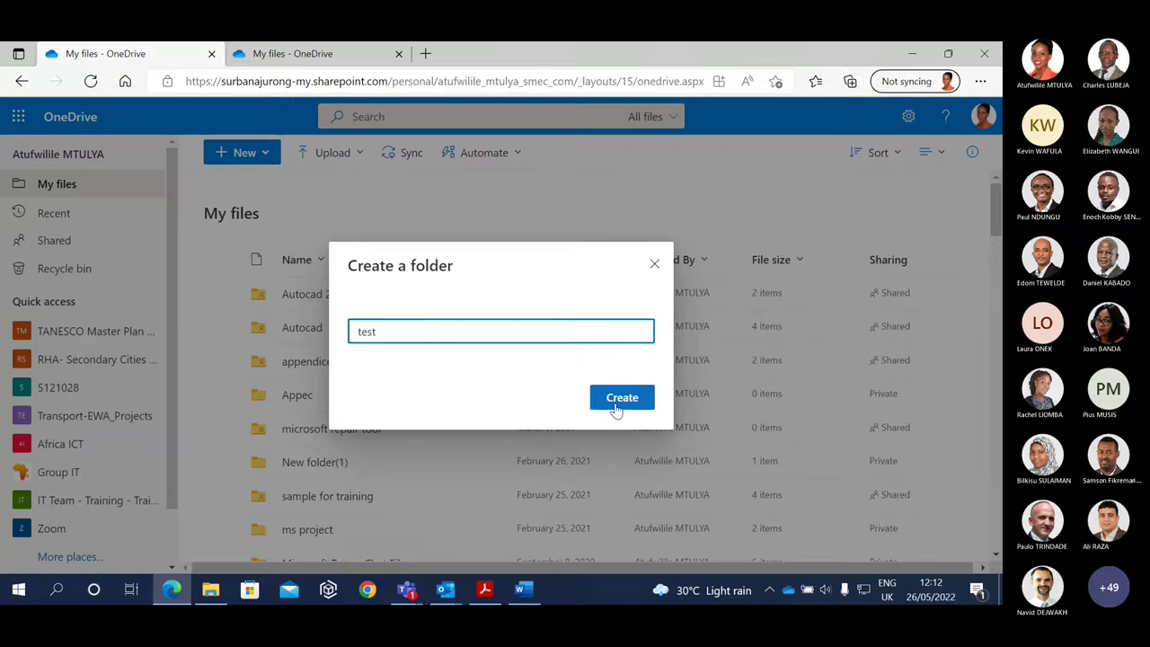
{"action": "left_click", "coordinate": [619, 406]}
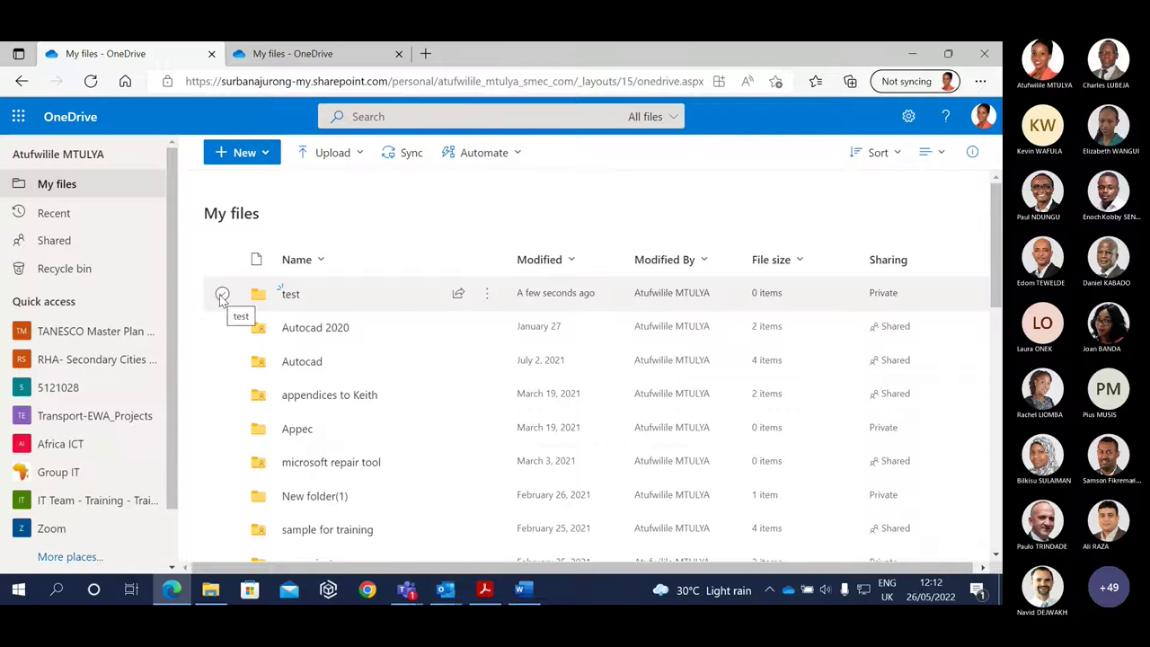
Share the test folder with a colleague by name as Can view, then open its link settings.
{"action": "left_click", "coordinate": [222, 295]}
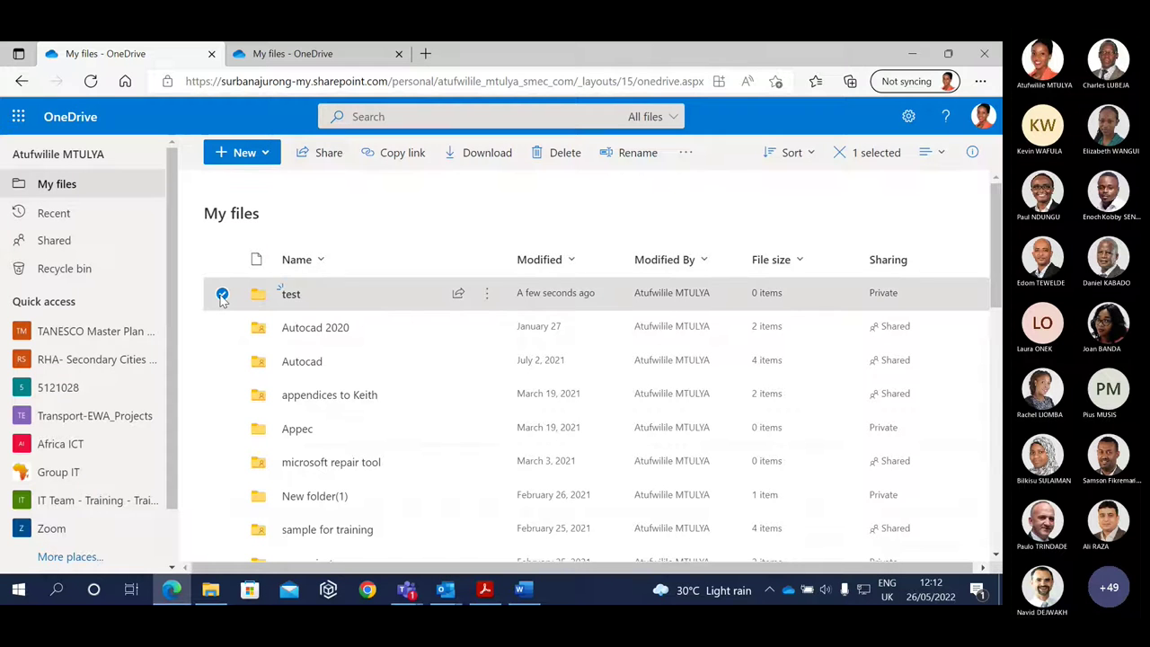
{"action": "left_click", "coordinate": [317, 156]}
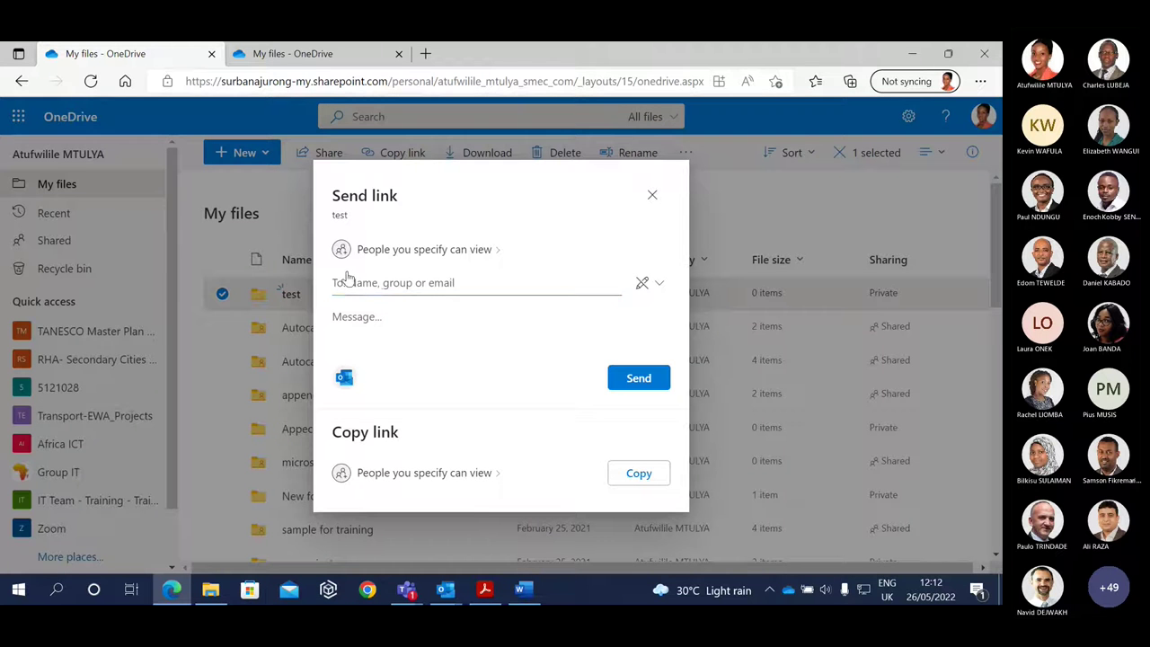
{"action": "left_click", "coordinate": [359, 286]}
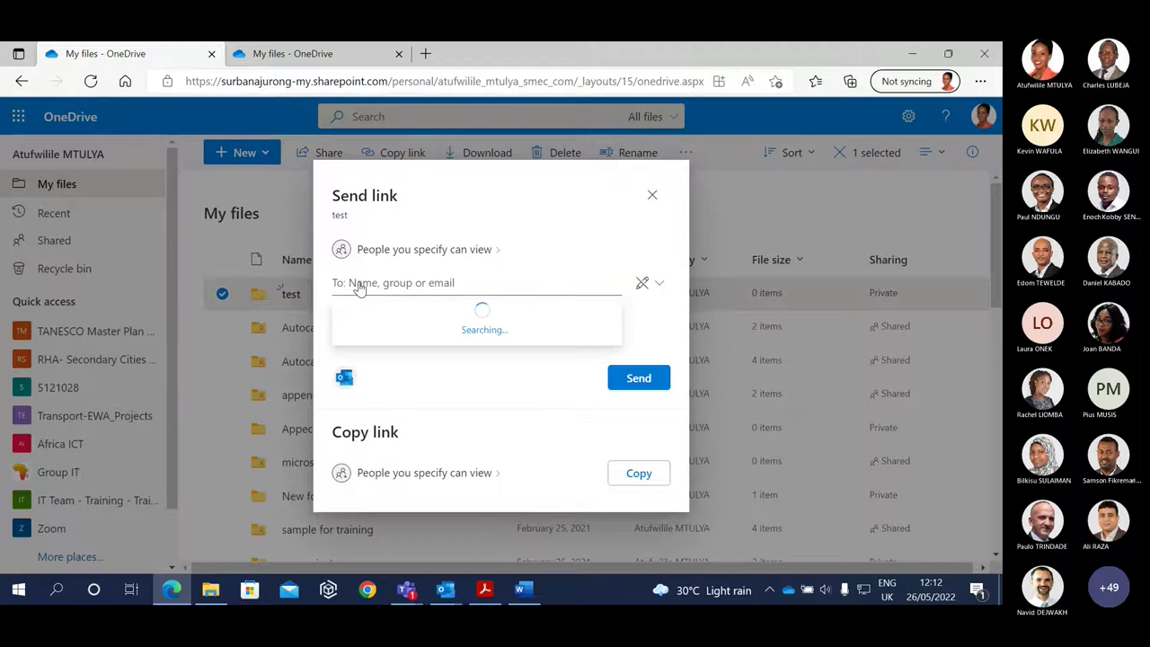
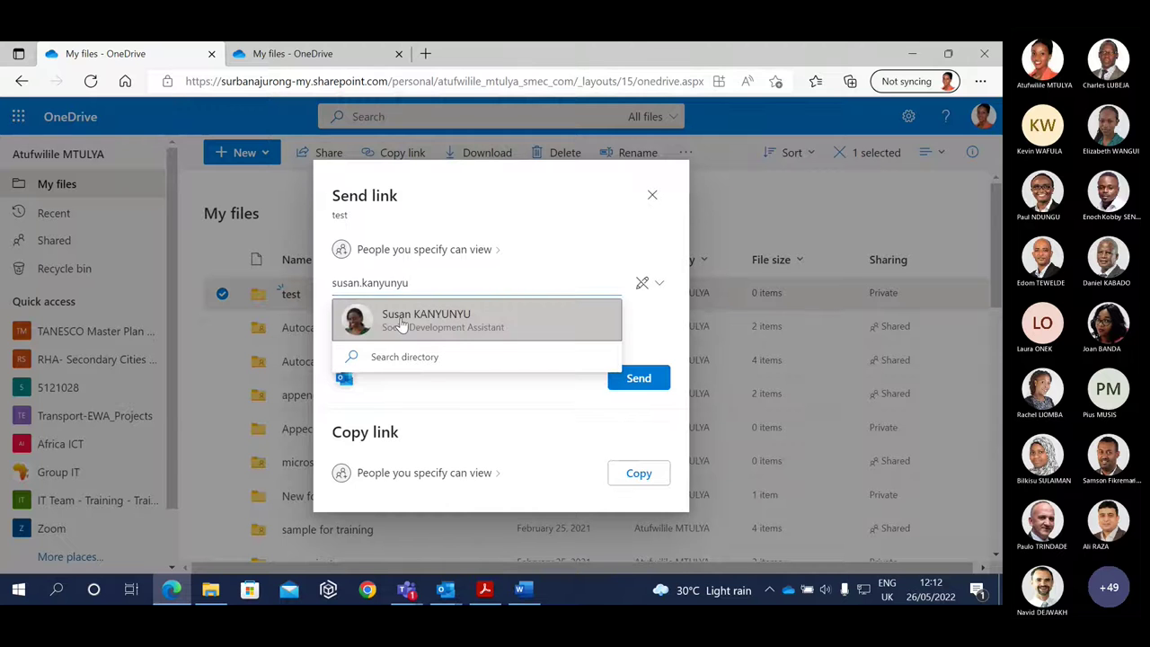
{"action": "left_click", "coordinate": [401, 321]}
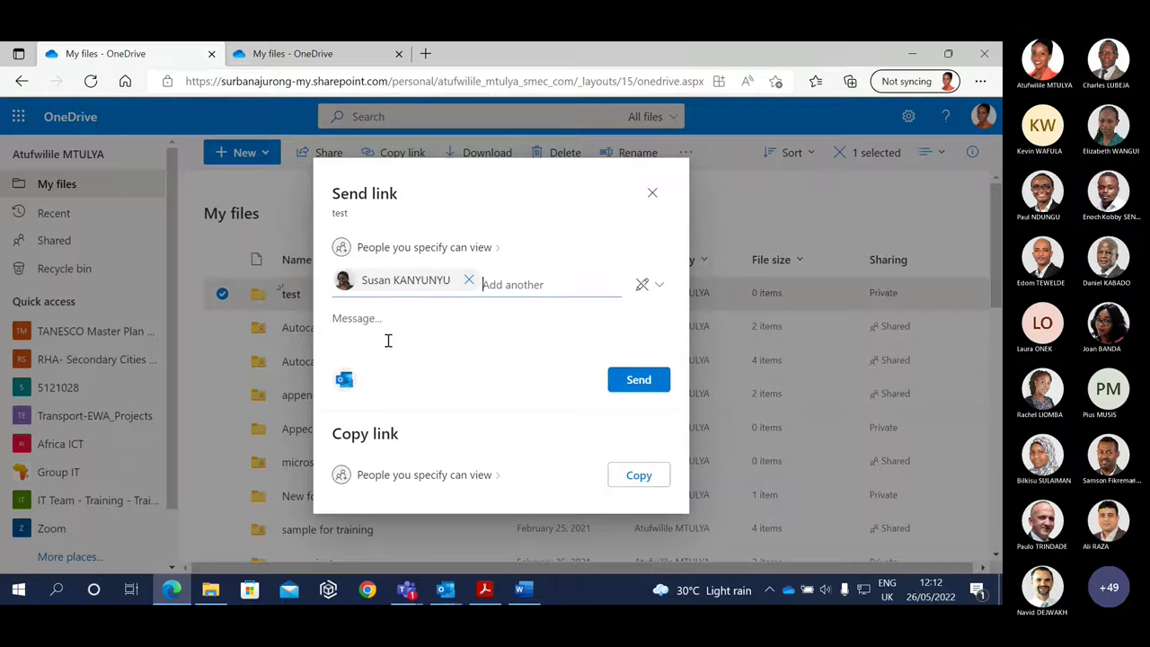
{"action": "left_click", "coordinate": [663, 286]}
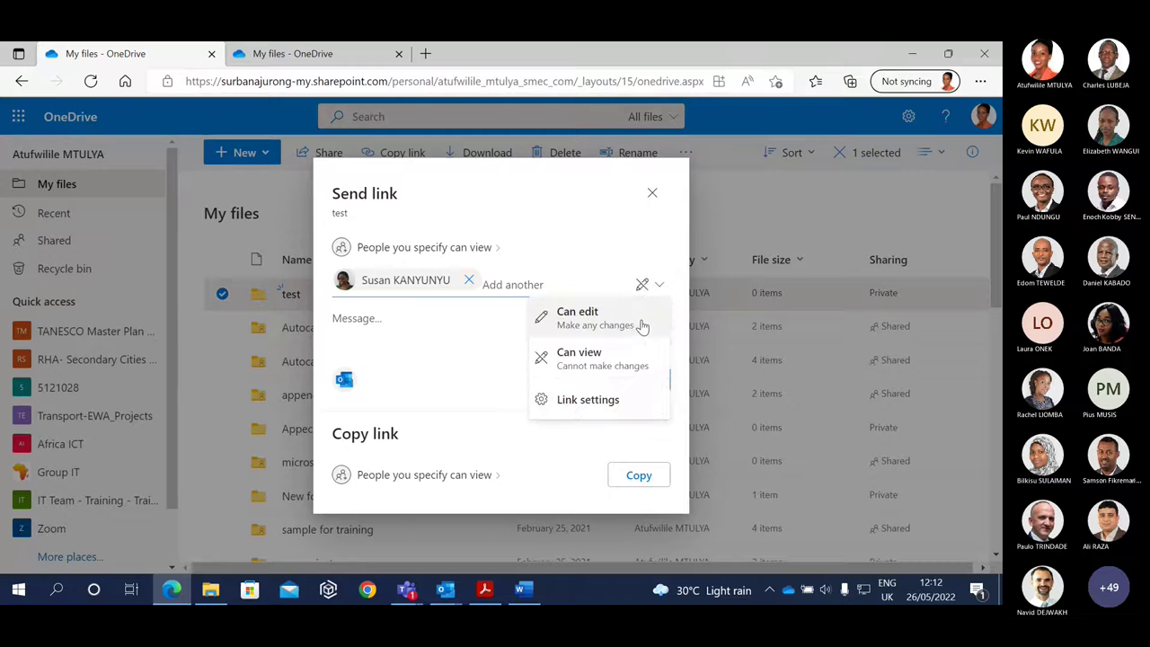
{"action": "left_click", "coordinate": [590, 359]}
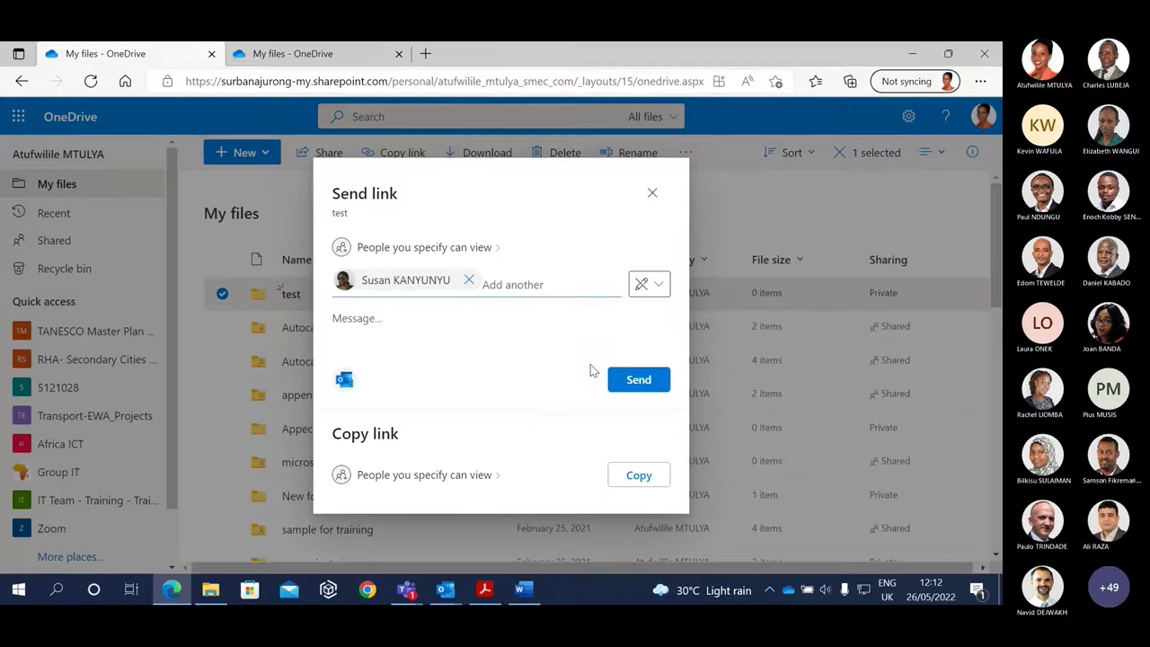
{"action": "left_click", "coordinate": [347, 252]}
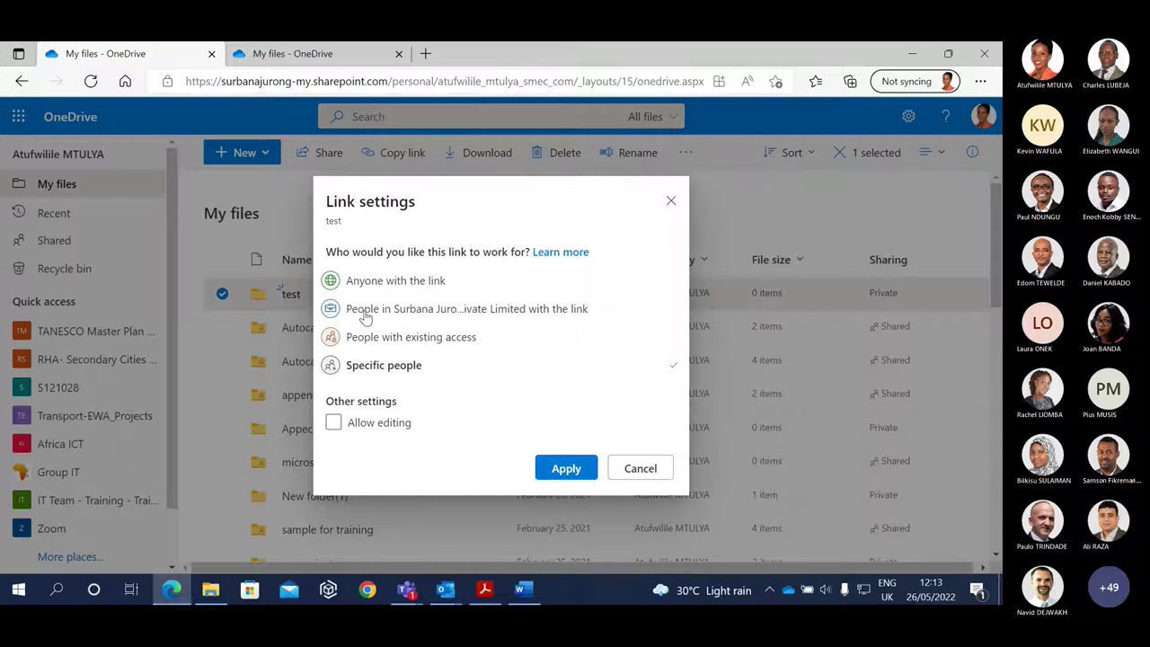
Pick 'People in the organisation with the link' for the test folder, then close Link settings without applying.
{"action": "left_click", "coordinate": [331, 312]}
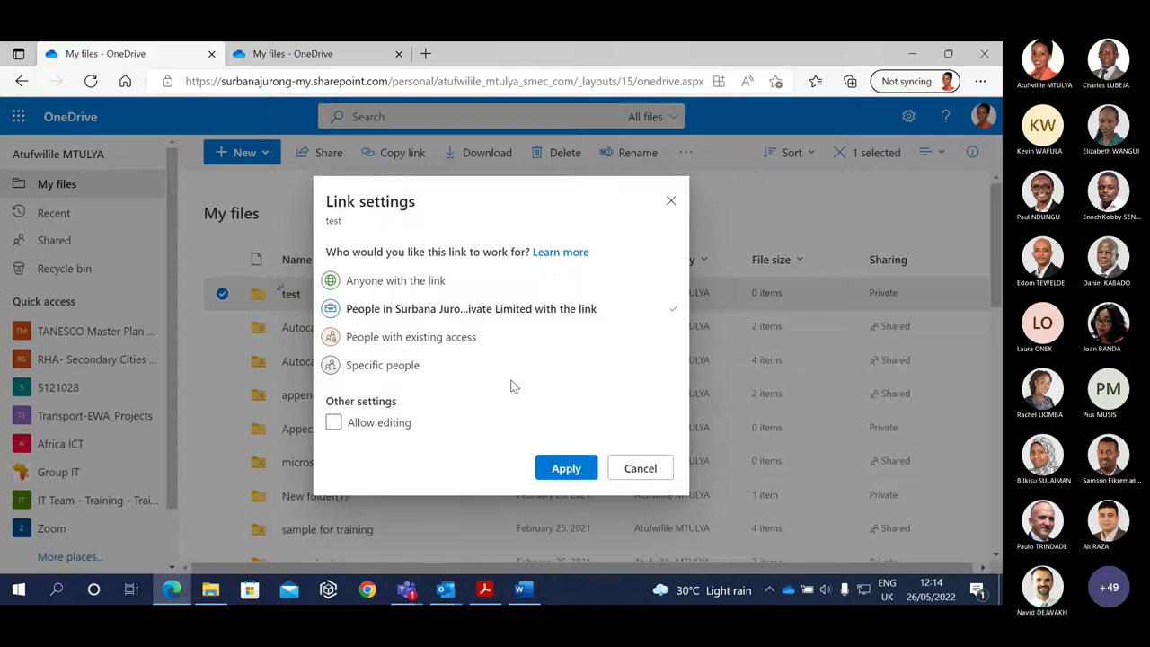
{"action": "left_click", "coordinate": [673, 202]}
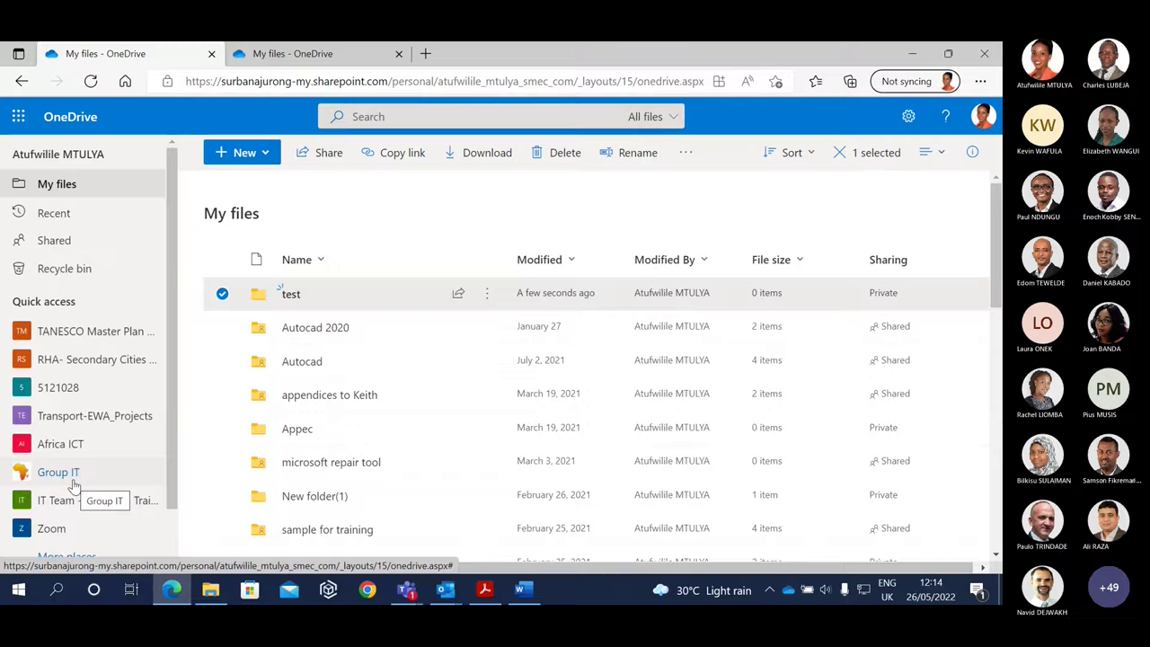
Open the TANESCO Master Plan Project library from Quick access and continue to its SharePoint site.
{"action": "left_click", "coordinate": [38, 334]}
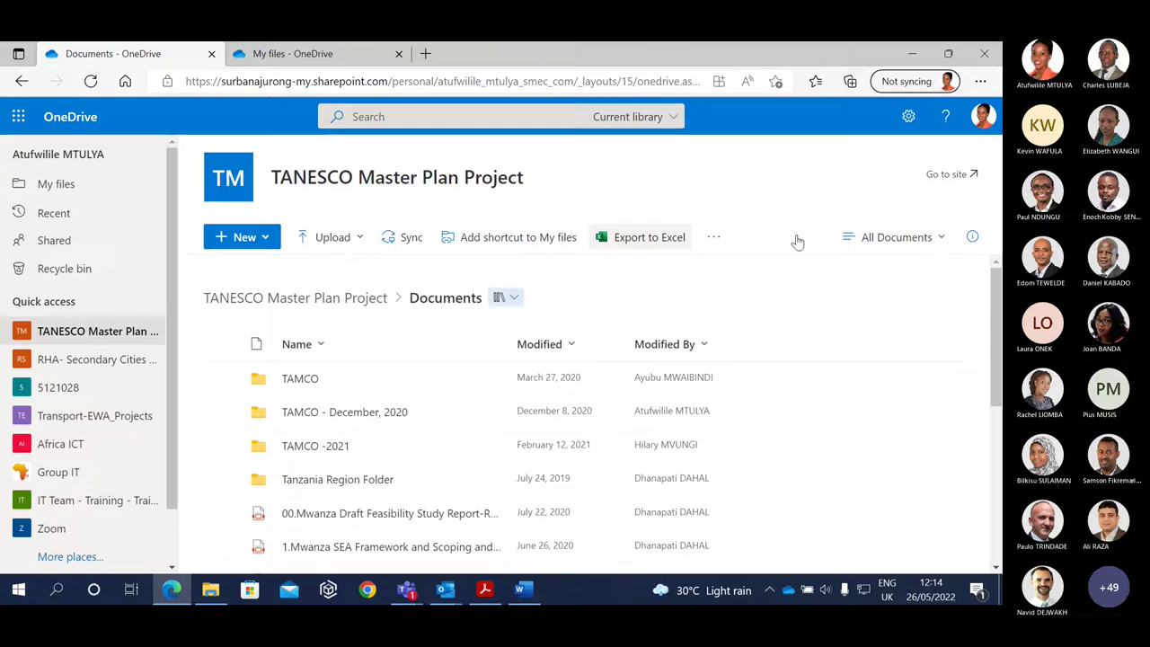
{"action": "left_click", "coordinate": [974, 177]}
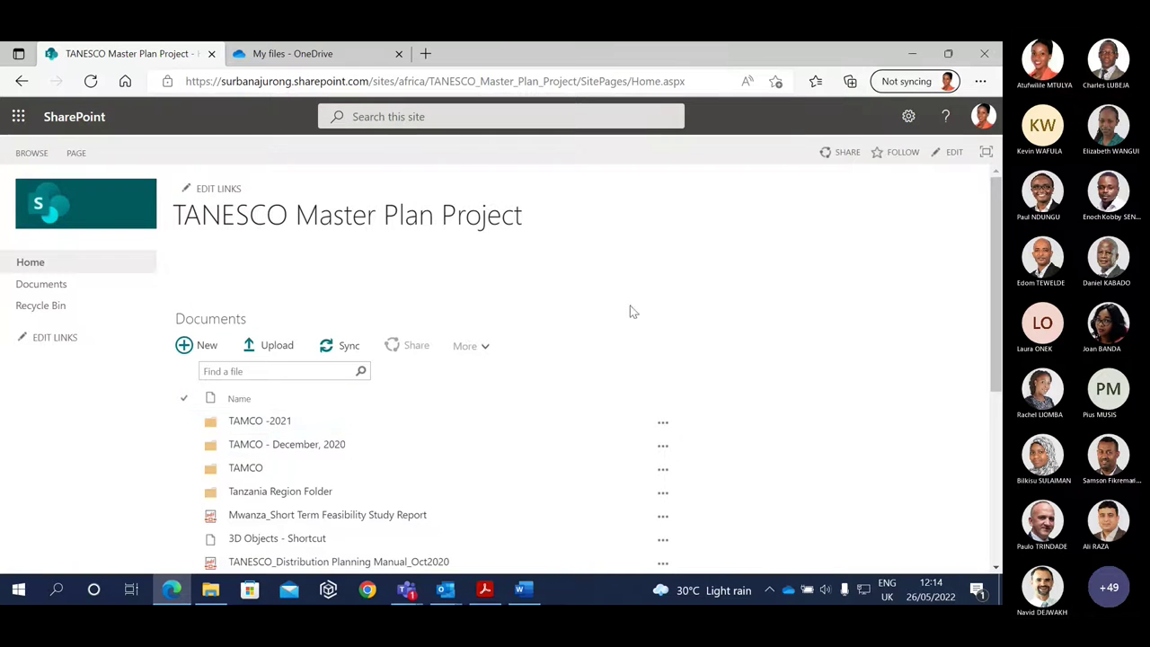
{"action": "left_click", "coordinate": [185, 425]}
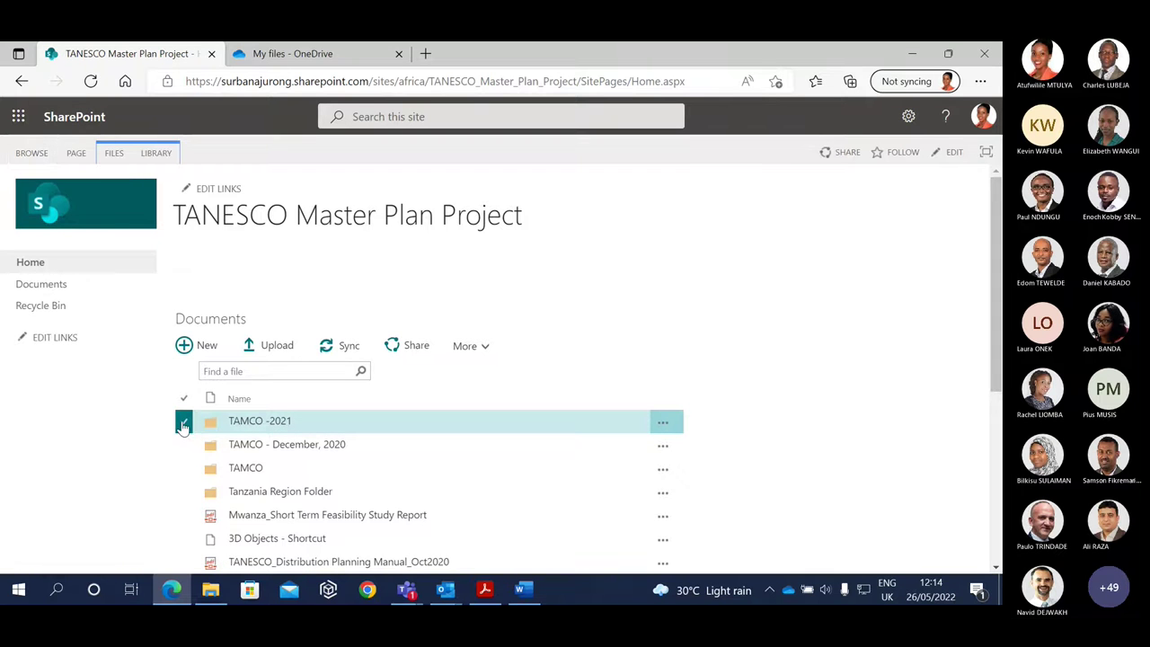
{"action": "right_click", "coordinate": [184, 426]}
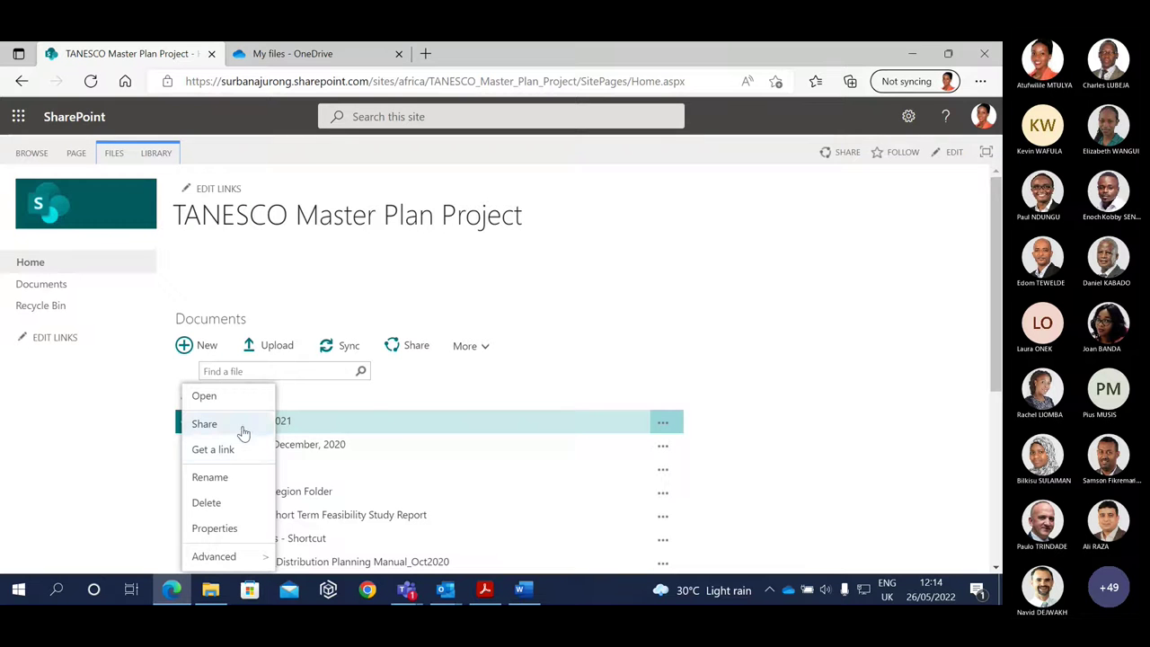
{"action": "left_click", "coordinate": [206, 479]}
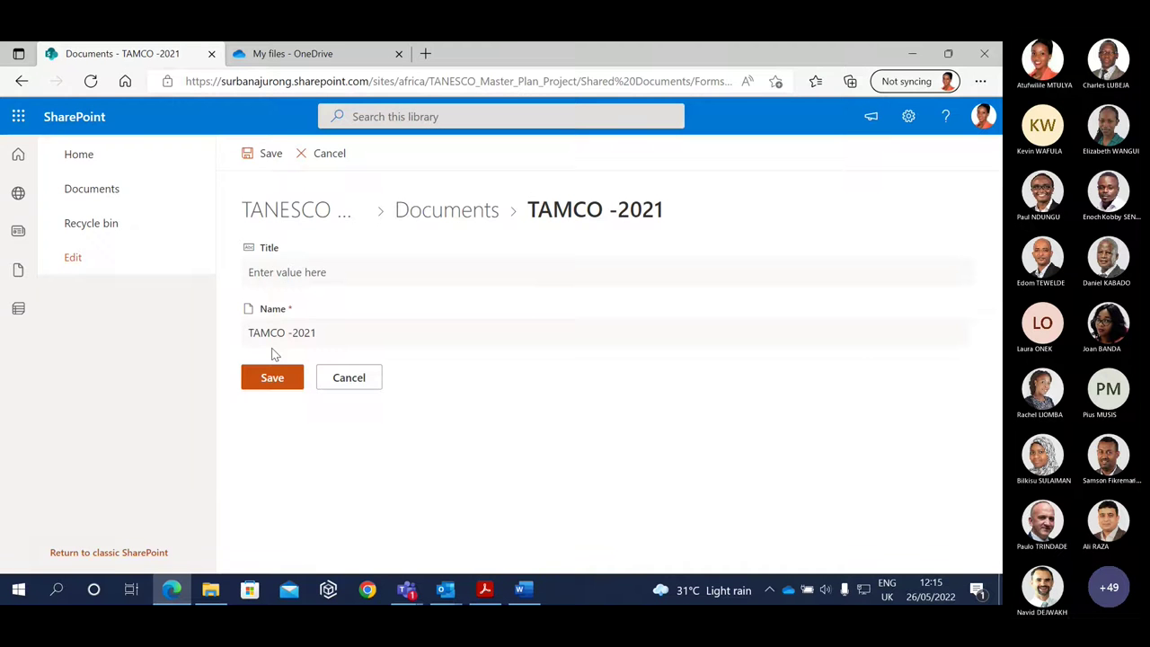
{"action": "left_click", "coordinate": [326, 334]}
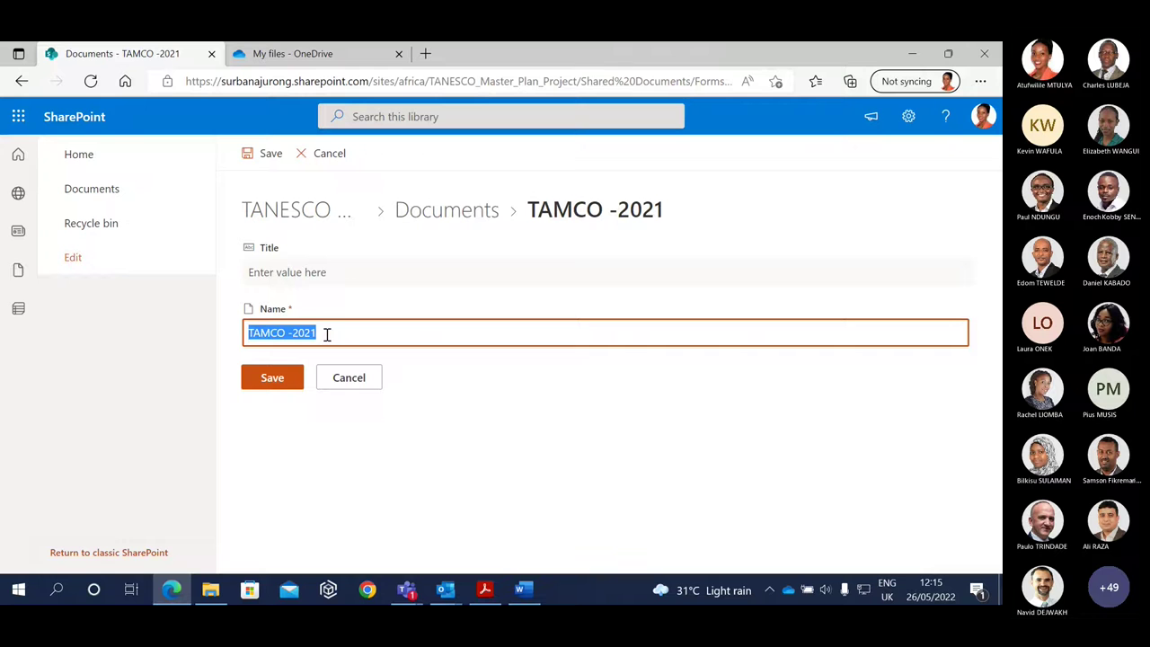
{"action": "left_click", "coordinate": [352, 379]}
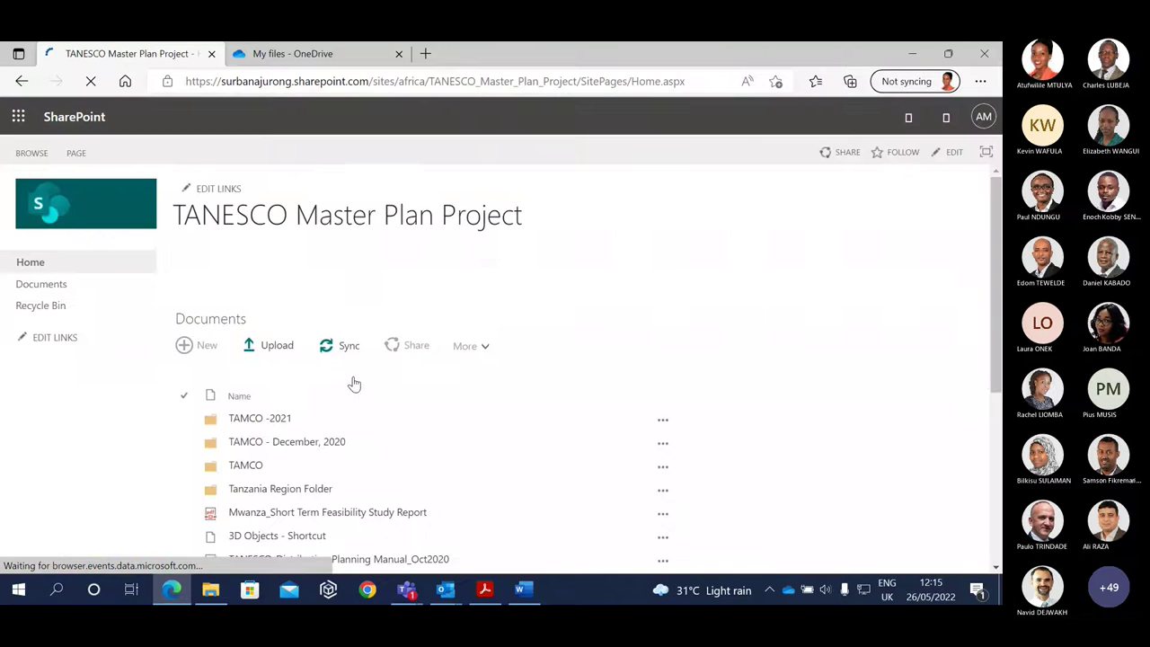
Return to OneDrive's TANESCO Master Plan Project library, briefly checking the Word training notes.
{"action": "left_click", "coordinate": [274, 53]}
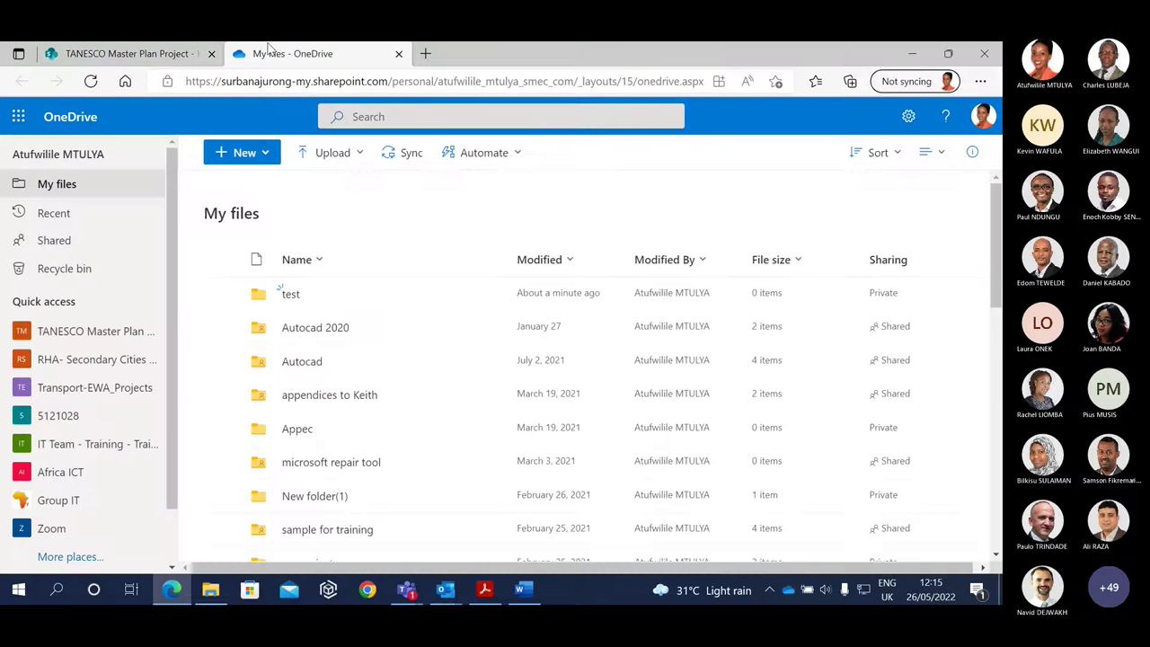
{"action": "left_click", "coordinate": [90, 334]}
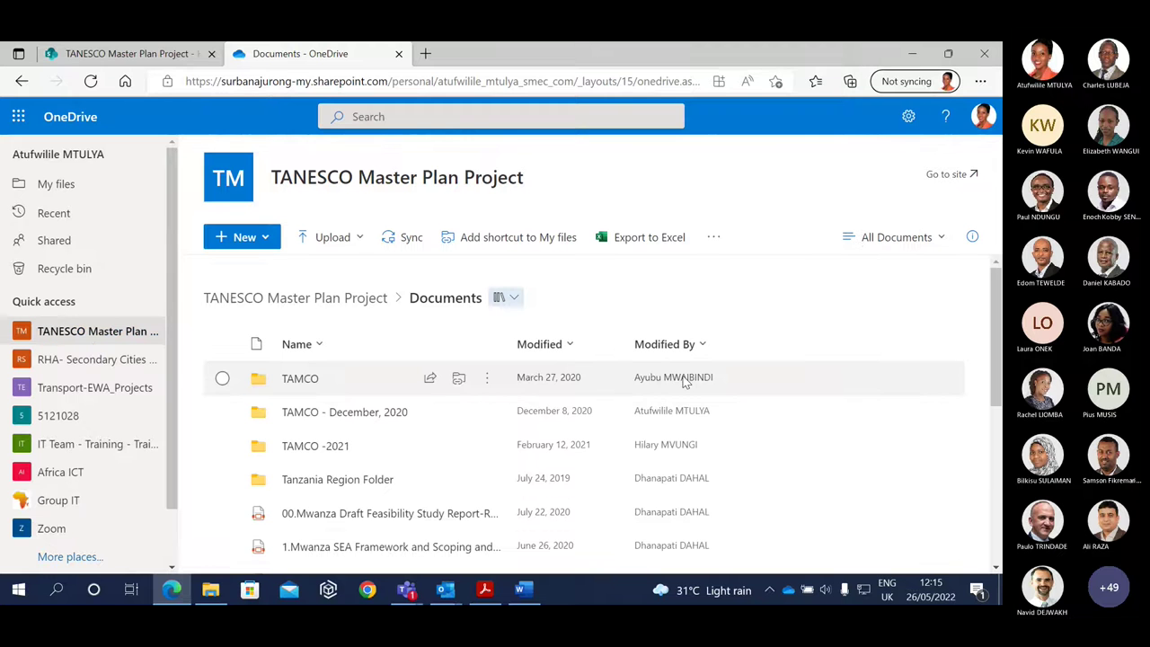
{"action": "left_click_drag", "start_coordinate": [997, 396], "coordinate": [998, 436]}
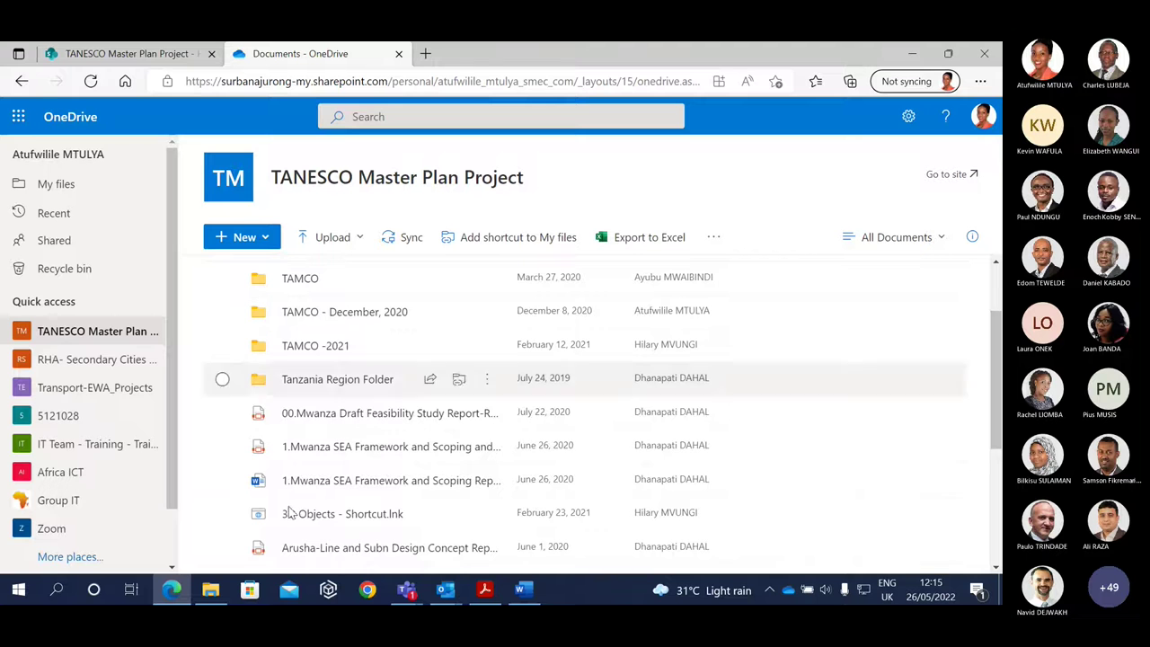
{"action": "left_click", "coordinate": [519, 590]}
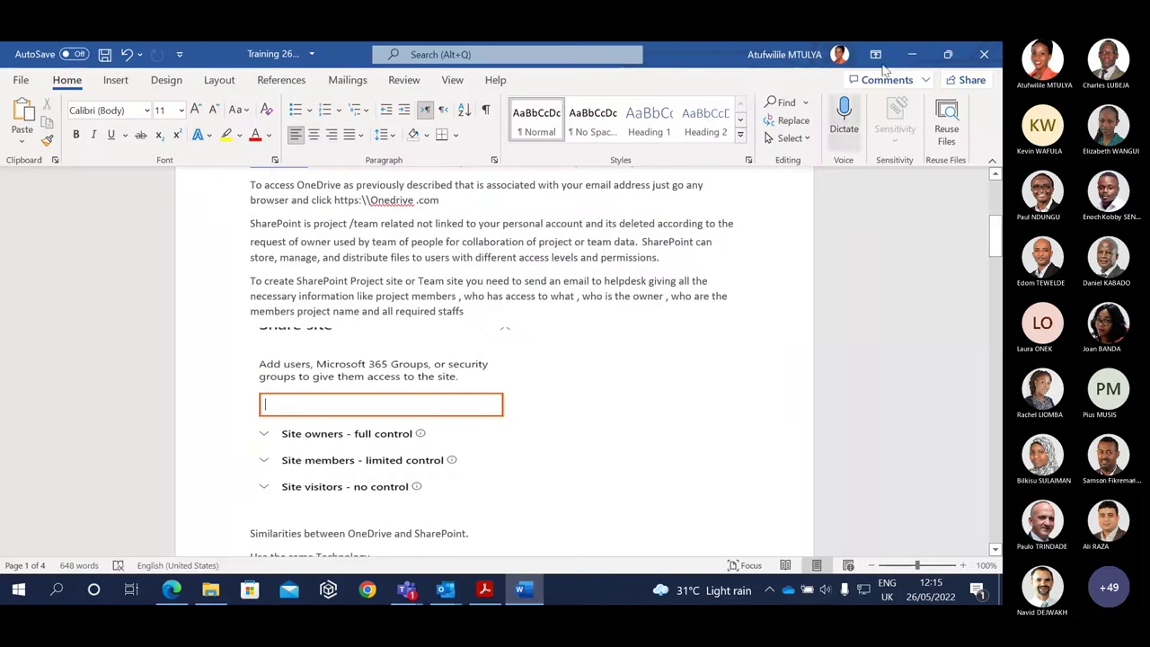
{"action": "left_click", "coordinate": [910, 52]}
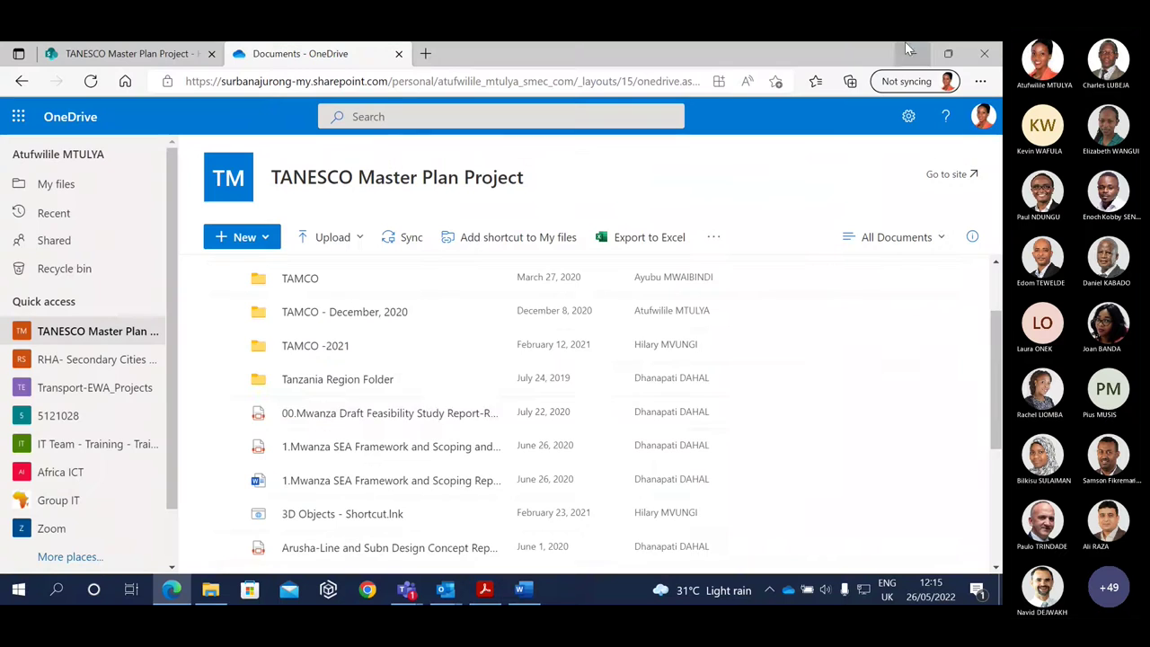
Review who can access the Tanzania Region Folder via Manage access and the details pane.
{"action": "left_click", "coordinate": [223, 381]}
{"action": "right_click", "coordinate": [223, 381]}
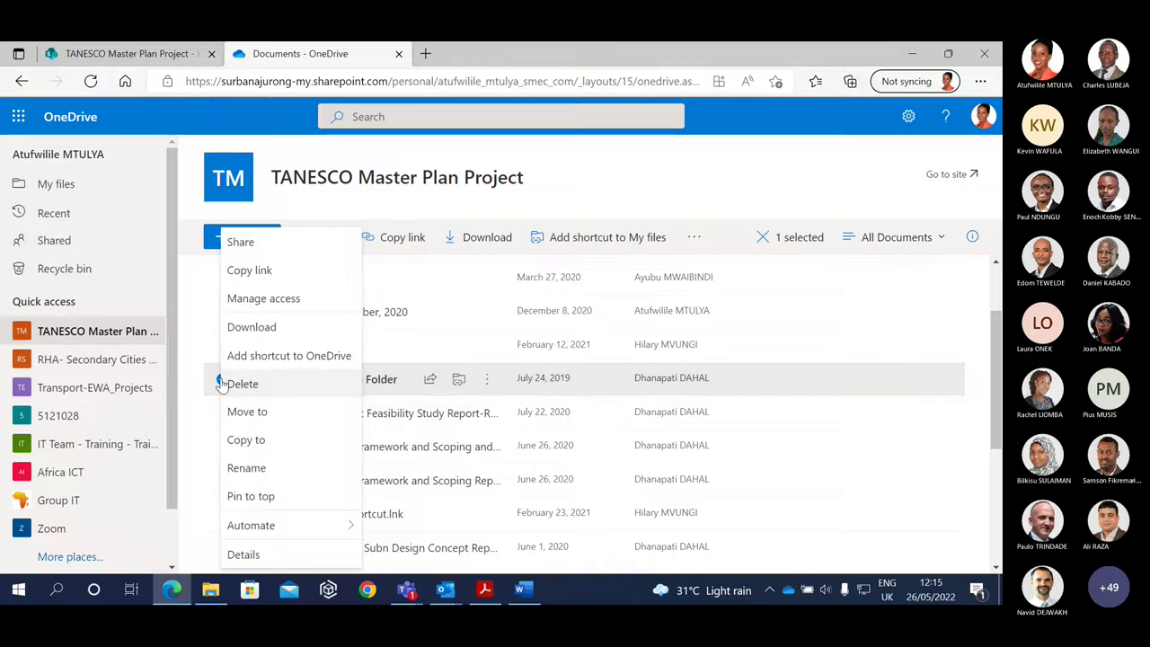
{"action": "left_click", "coordinate": [250, 306]}
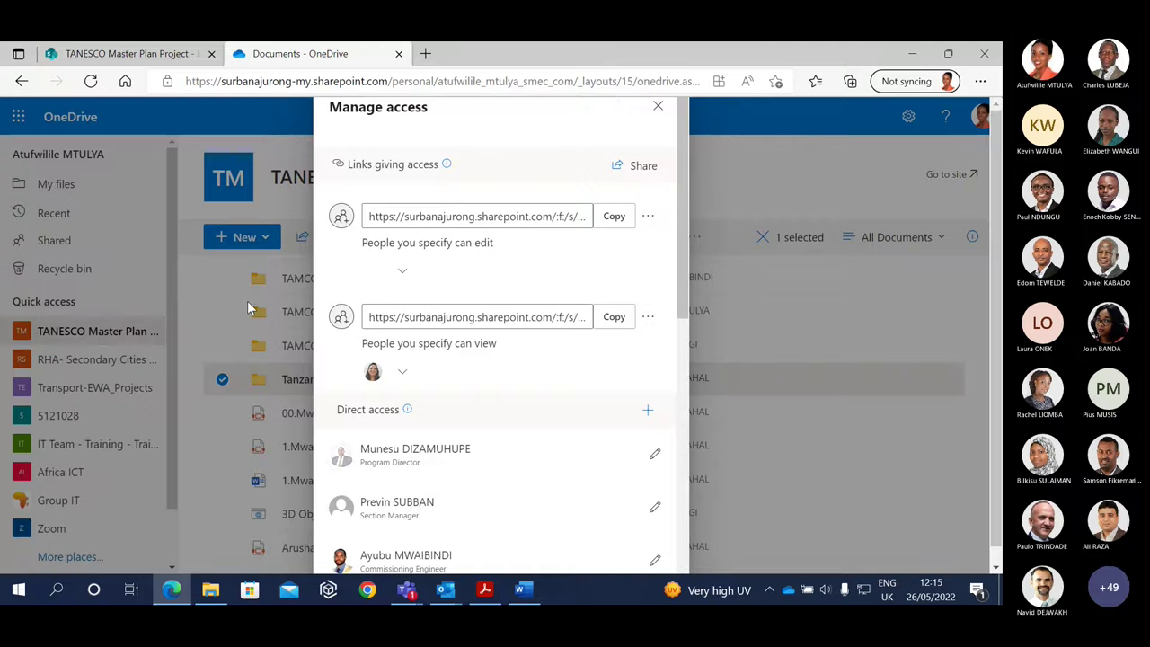
{"action": "left_click", "coordinate": [657, 107]}
{"action": "left_click", "coordinate": [972, 238]}
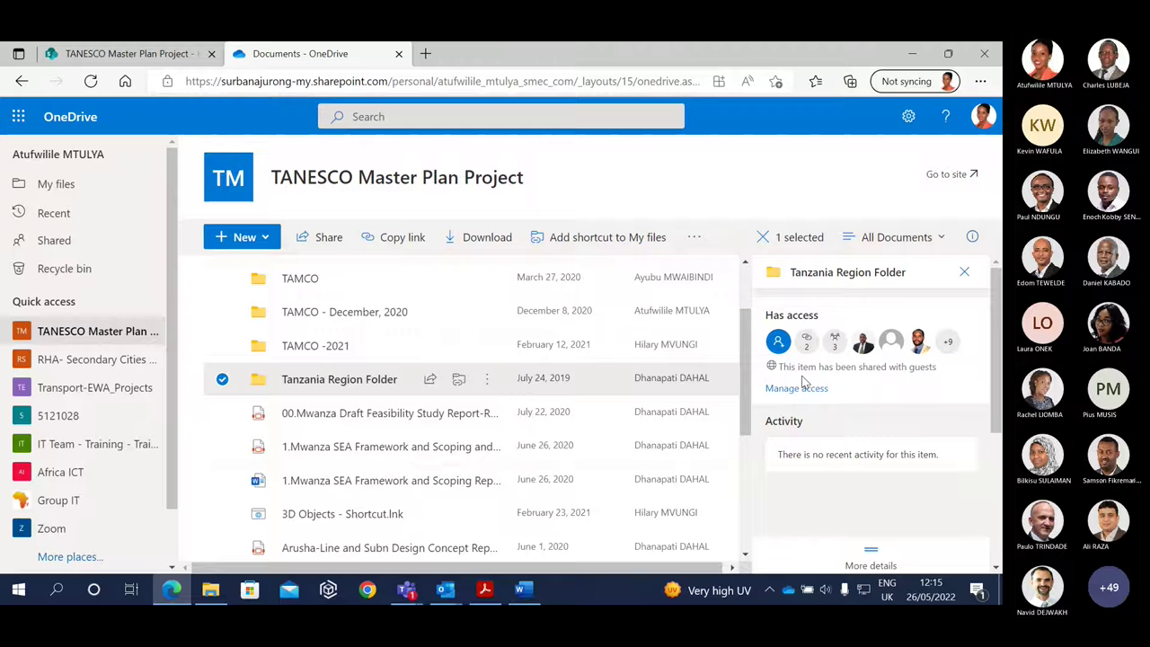
{"action": "left_click", "coordinate": [778, 342]}
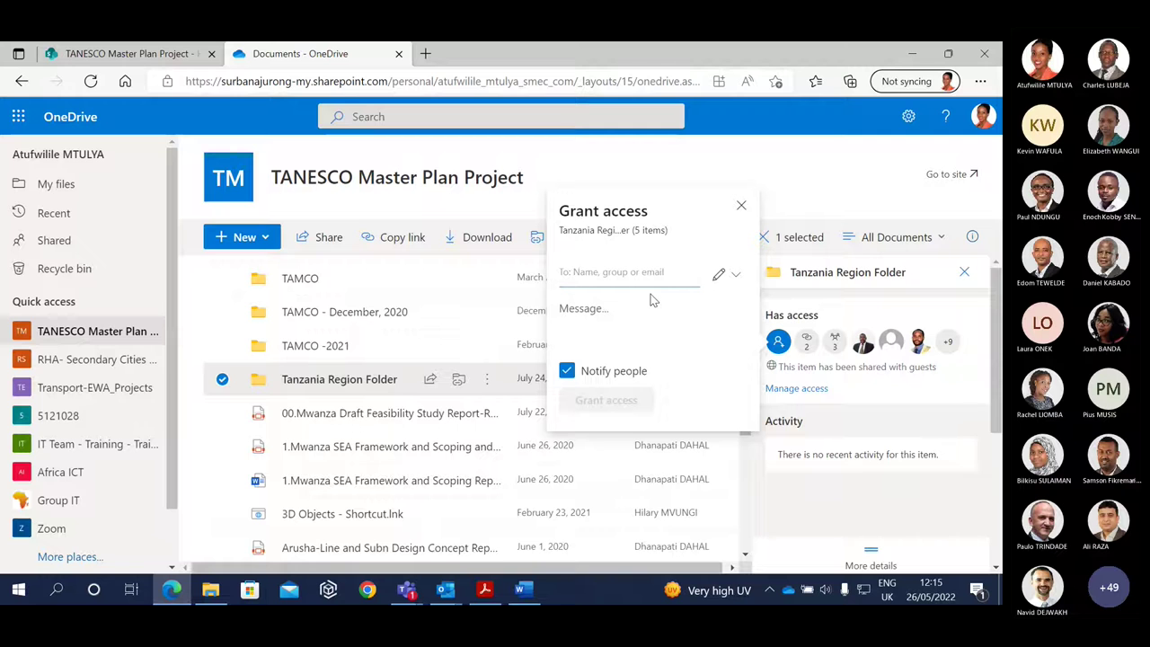
{"action": "left_click", "coordinate": [585, 272]}
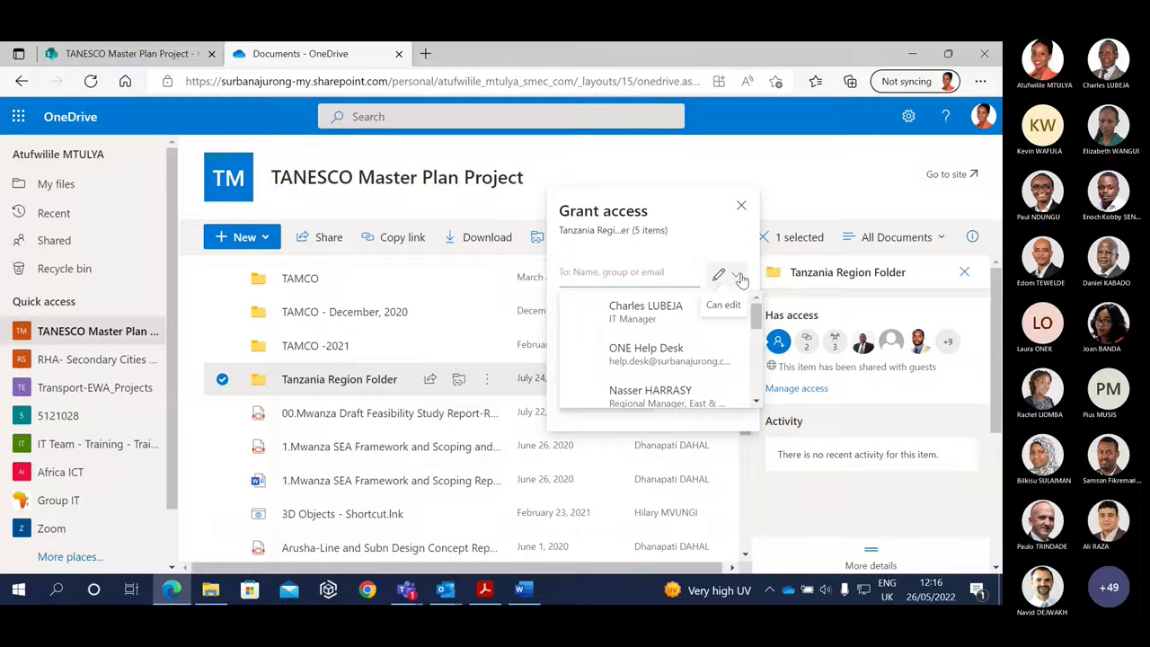
{"action": "left_click", "coordinate": [647, 310]}
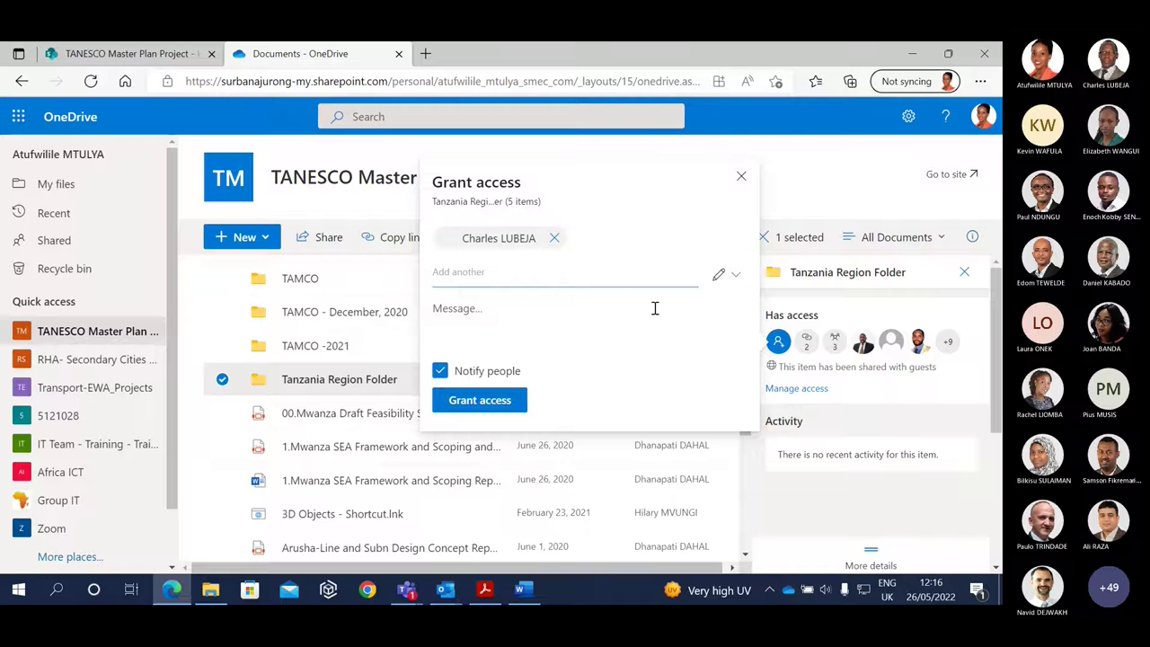
{"action": "left_click", "coordinate": [728, 278]}
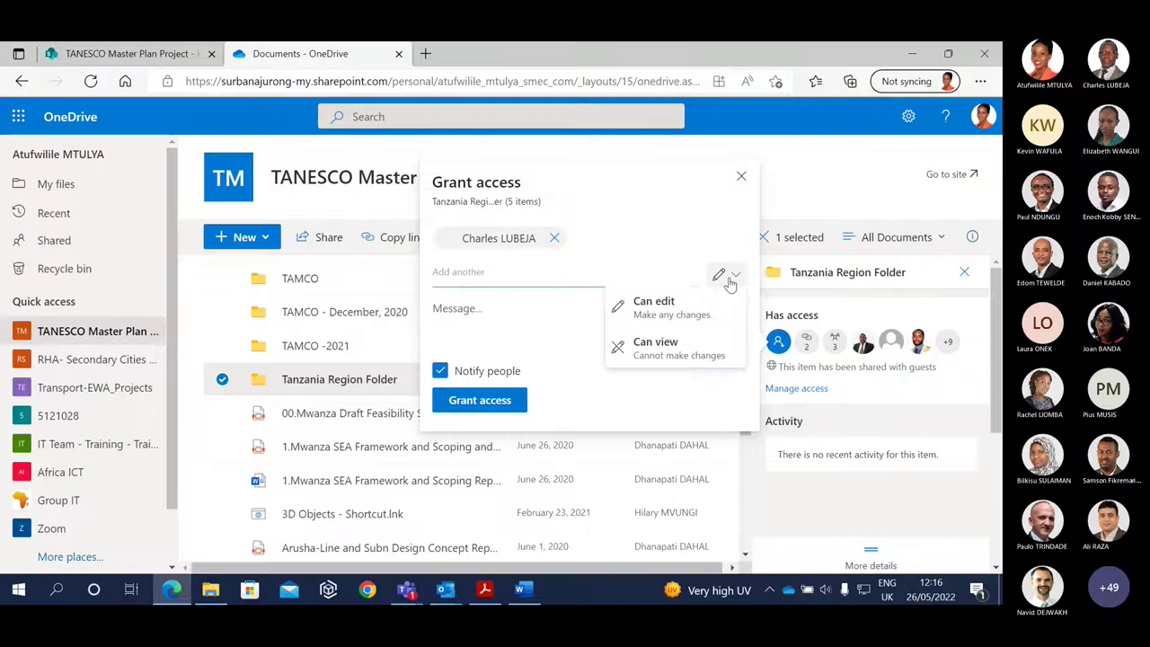
{"action": "left_click", "coordinate": [693, 303]}
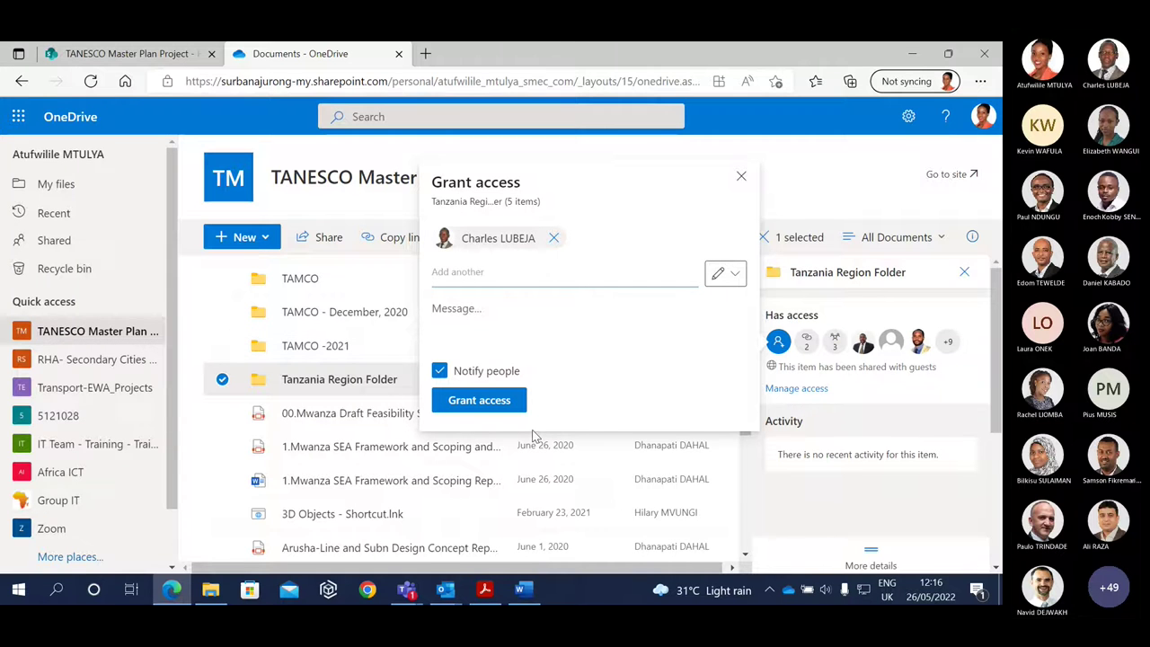
{"action": "left_click", "coordinate": [741, 176]}
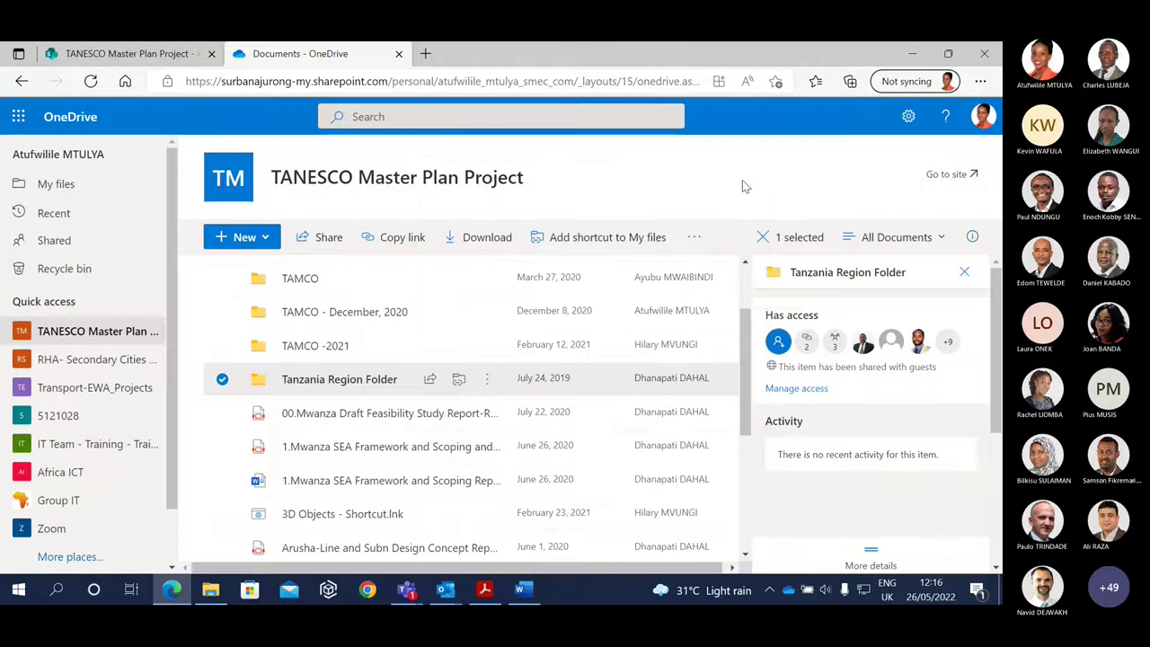
Close the Tanzania Region Folder details pane and go back to the My files list.
{"action": "left_click", "coordinate": [964, 272]}
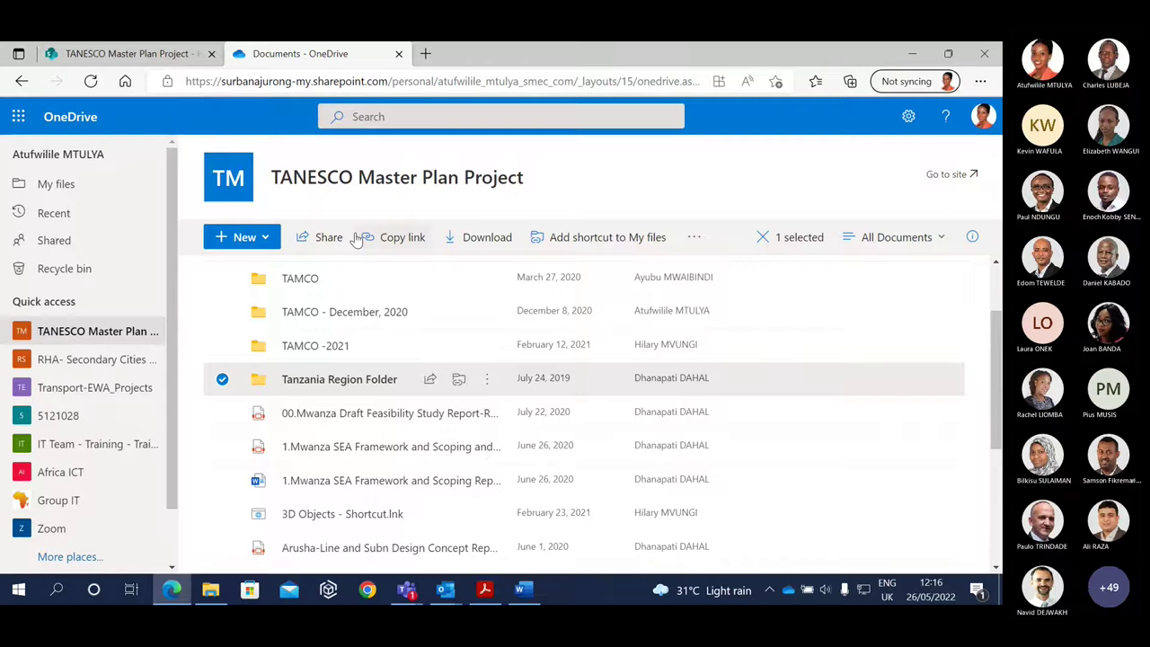
{"action": "key", "text": "alt+Left"}
Scroll to New folder(1) and view its Manage access dialog from the right-click menu.
{"action": "scroll", "coordinate": [996, 332], "scroll_direction": "down", "scroll_amount": 1}
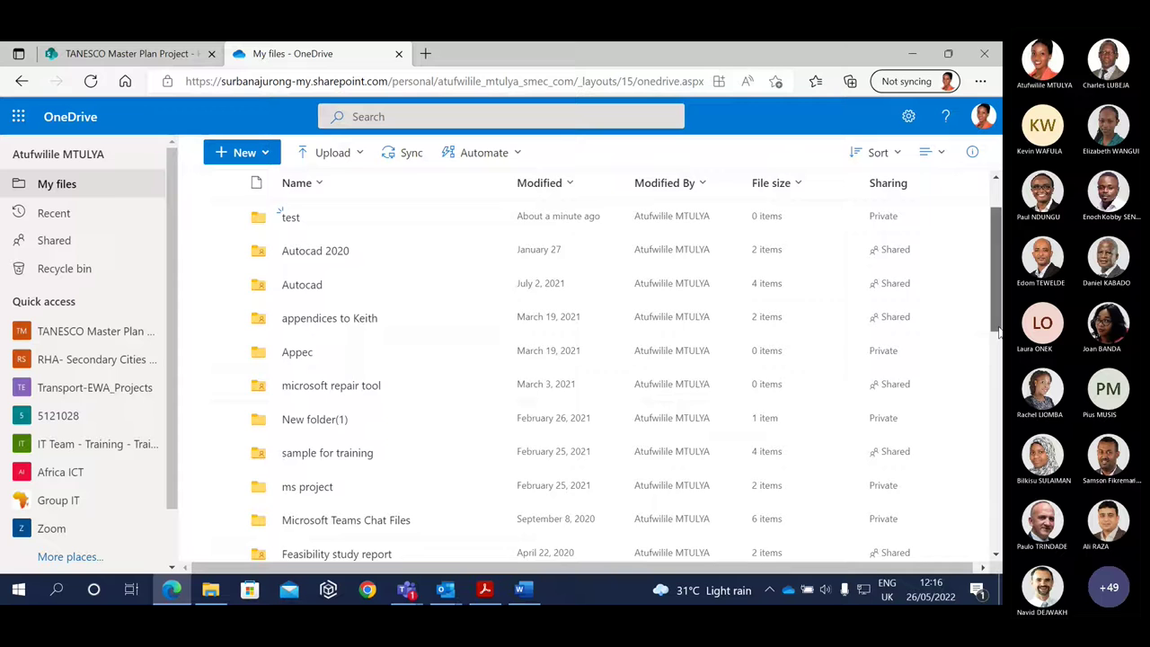
{"action": "scroll", "coordinate": [995, 334], "scroll_direction": "down", "scroll_amount": 1}
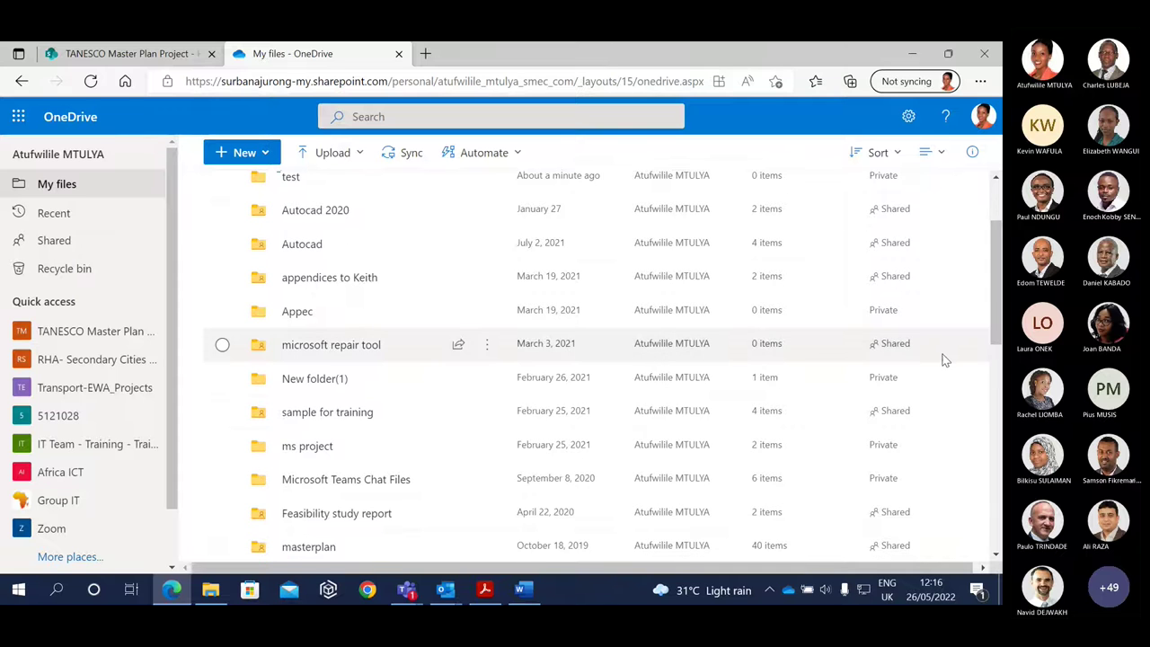
{"action": "left_click", "coordinate": [222, 379]}
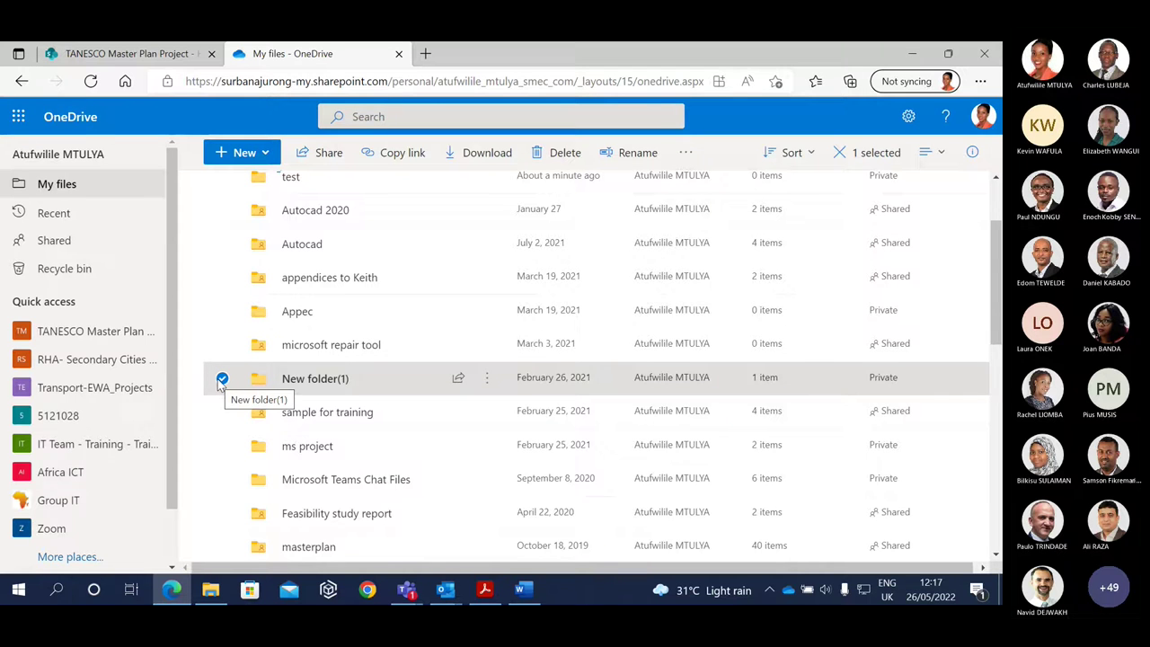
{"action": "right_click", "coordinate": [222, 384]}
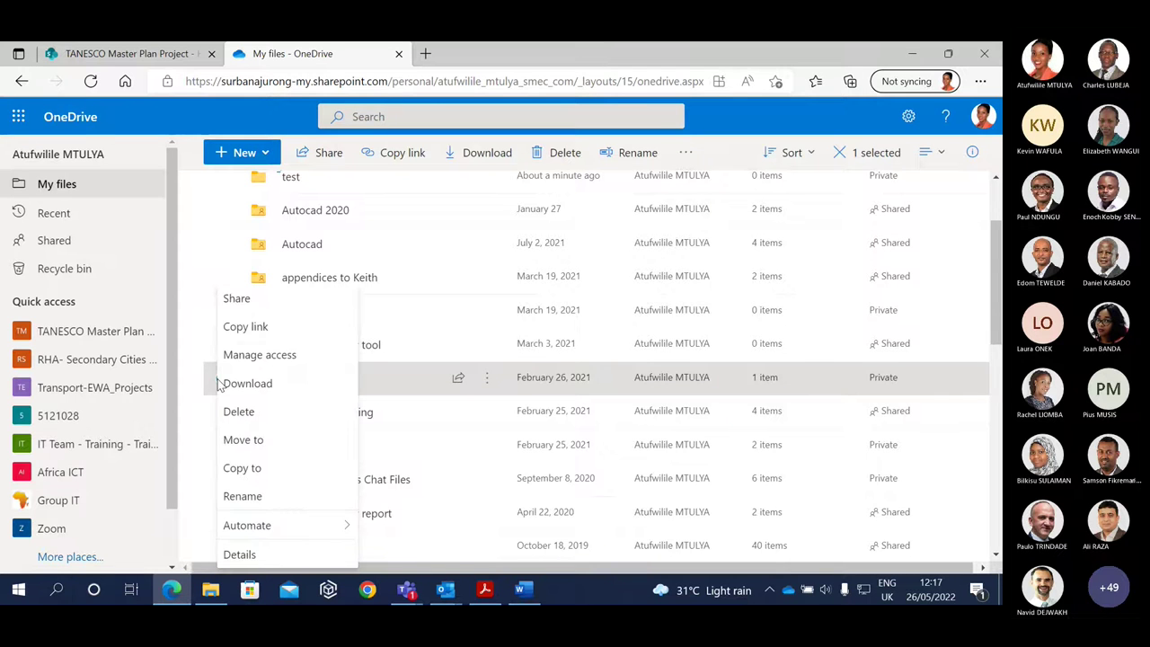
{"action": "left_click", "coordinate": [254, 355]}
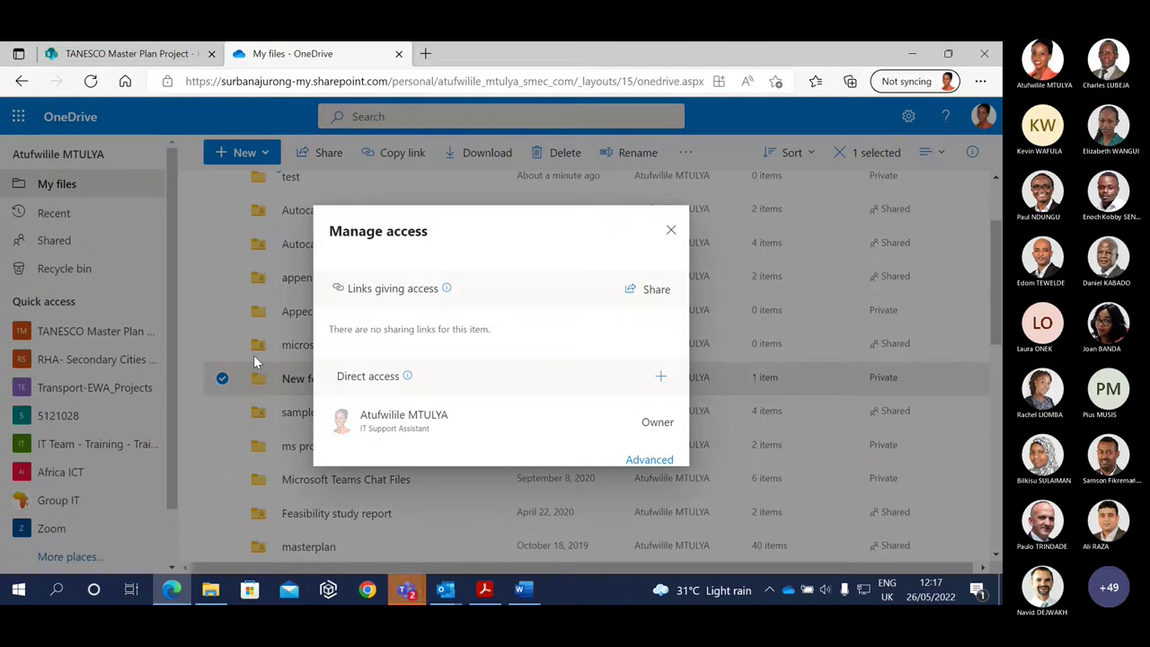
{"action": "left_click", "coordinate": [671, 229]}
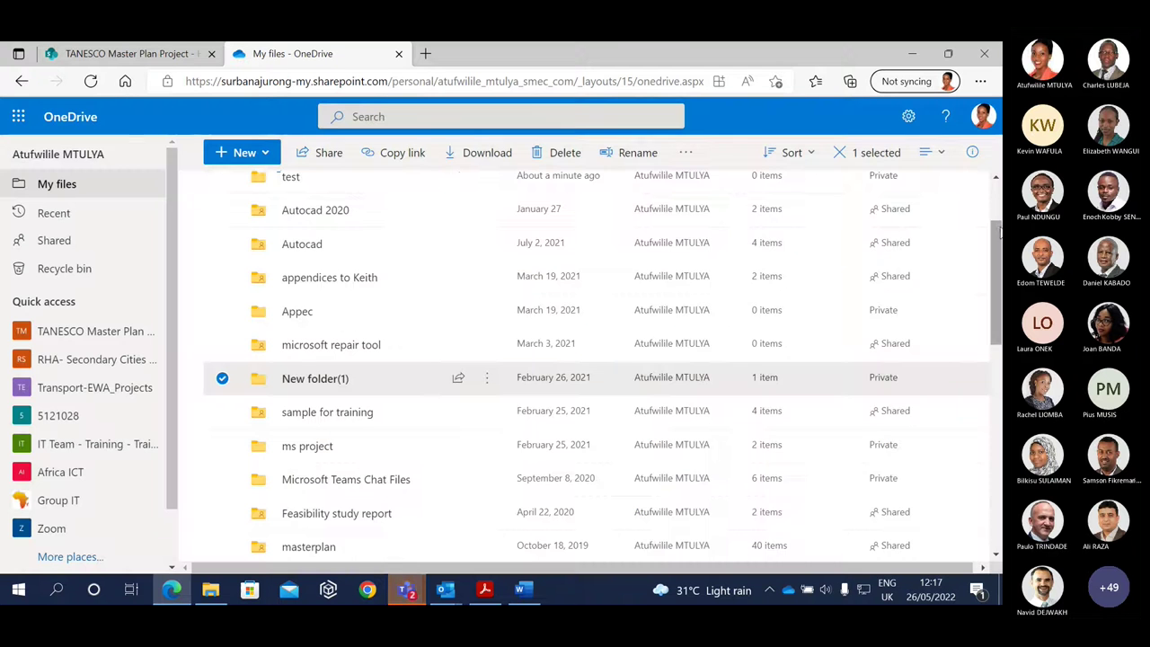
From New folder(1)'s details pane, open Manage access and then its Advanced permissions page.
{"action": "left_click", "coordinate": [972, 153]}
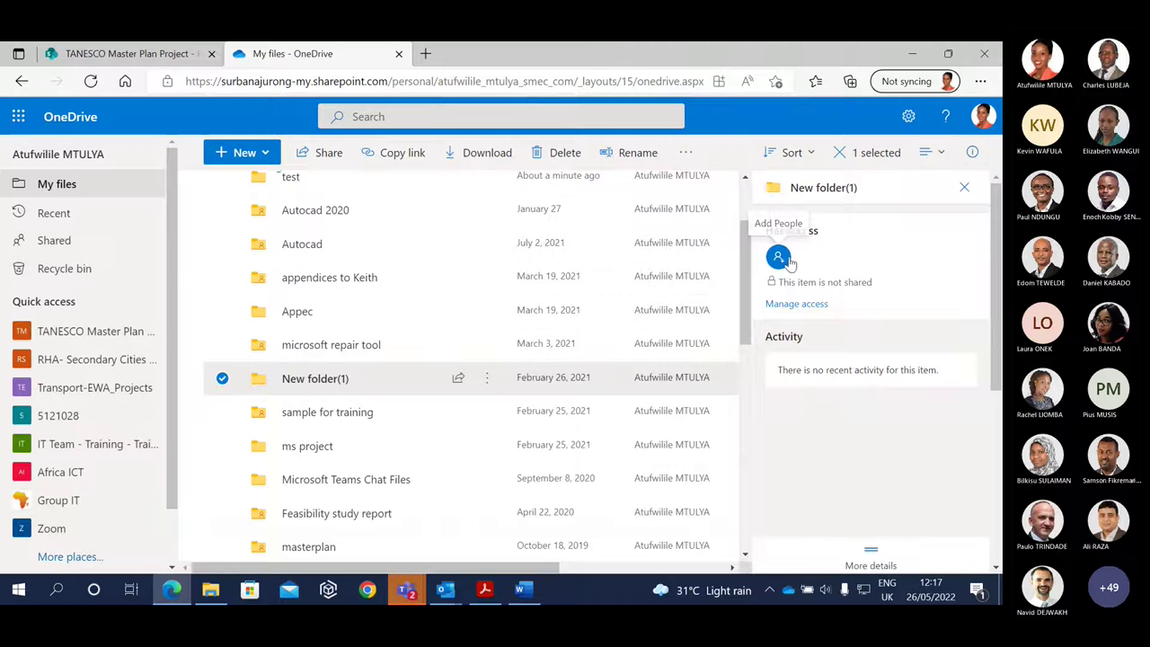
{"action": "left_click", "coordinate": [798, 306]}
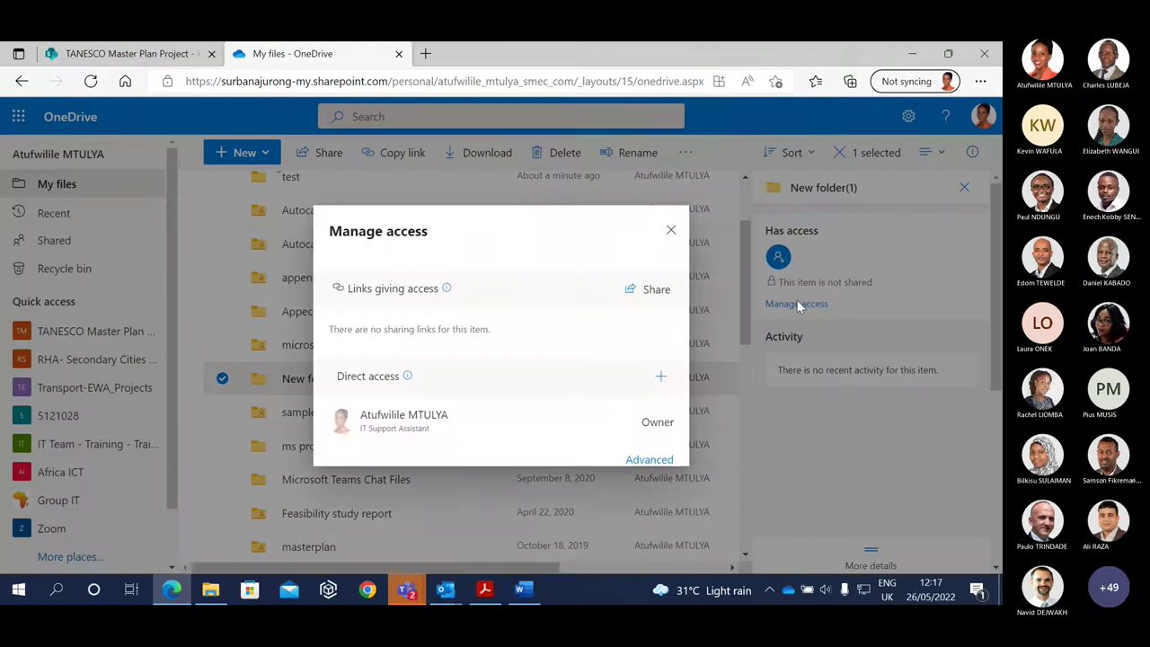
{"action": "left_click", "coordinate": [652, 460]}
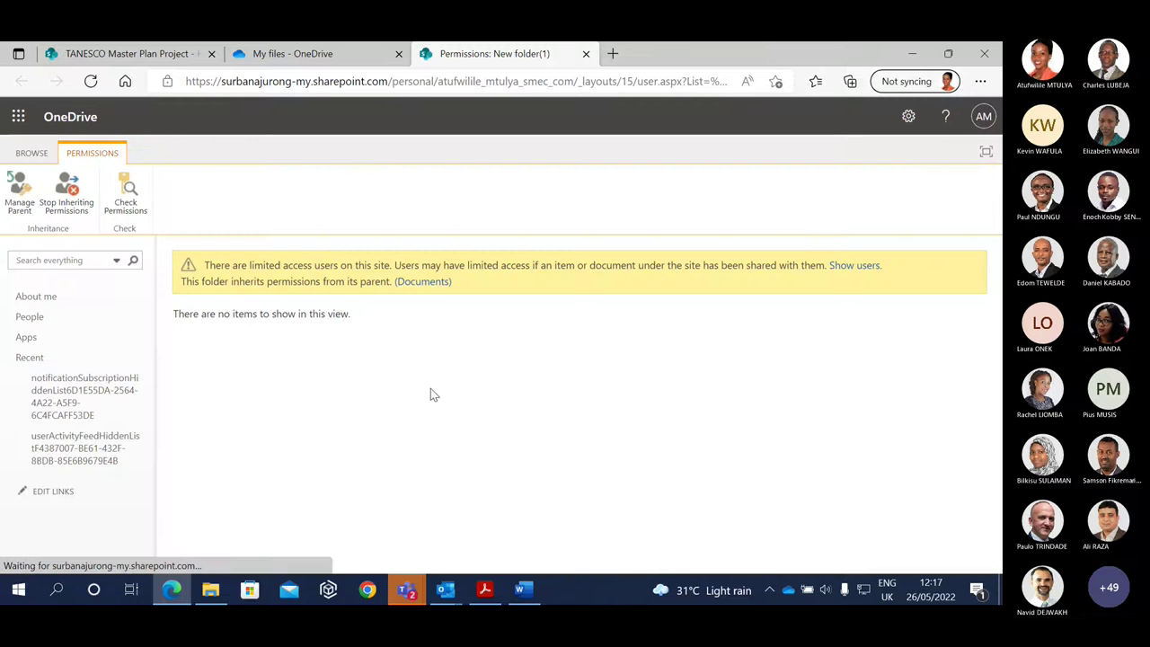
Back on My files, close New folder(1)'s access dialog and deselect the folder.
{"action": "left_click", "coordinate": [284, 53]}
{"action": "left_click", "coordinate": [673, 230]}
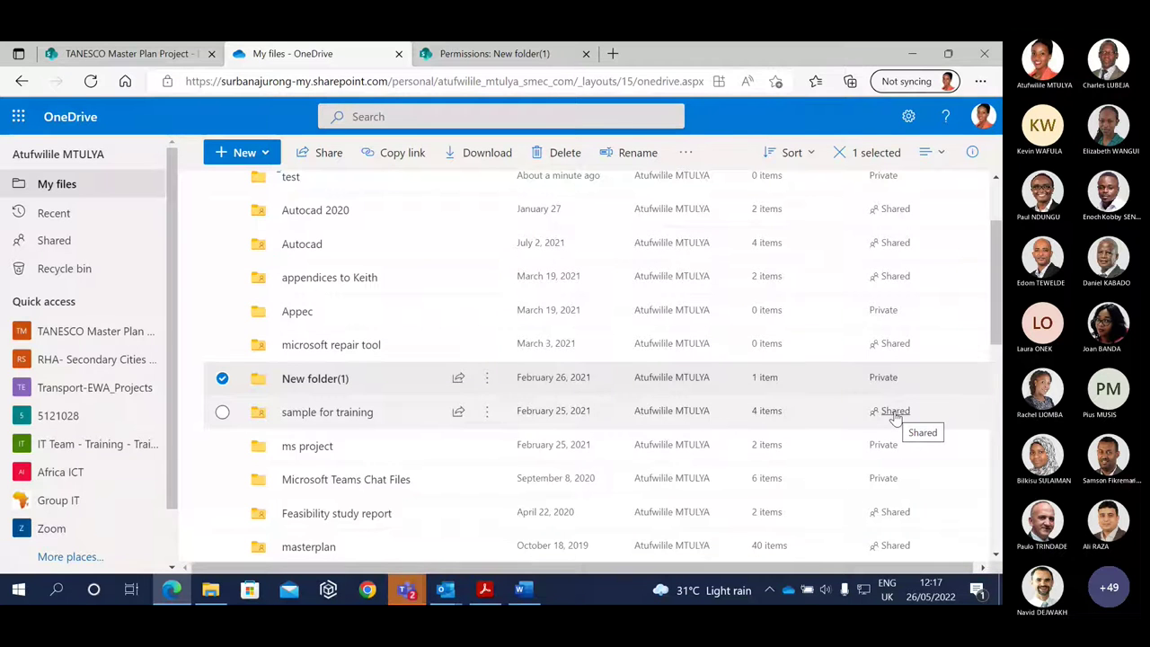
{"action": "left_click", "coordinate": [222, 379]}
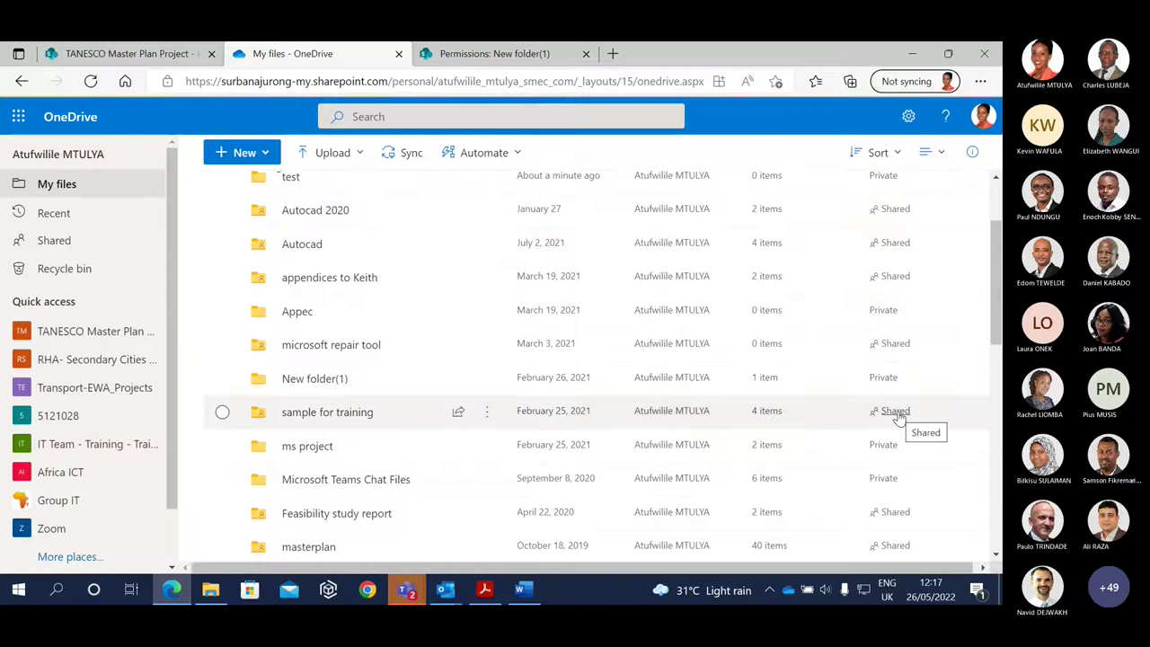
Open the 'sample for training' advanced permissions page from its details pane, closing the New folder(1) page.
{"action": "left_click", "coordinate": [222, 412]}
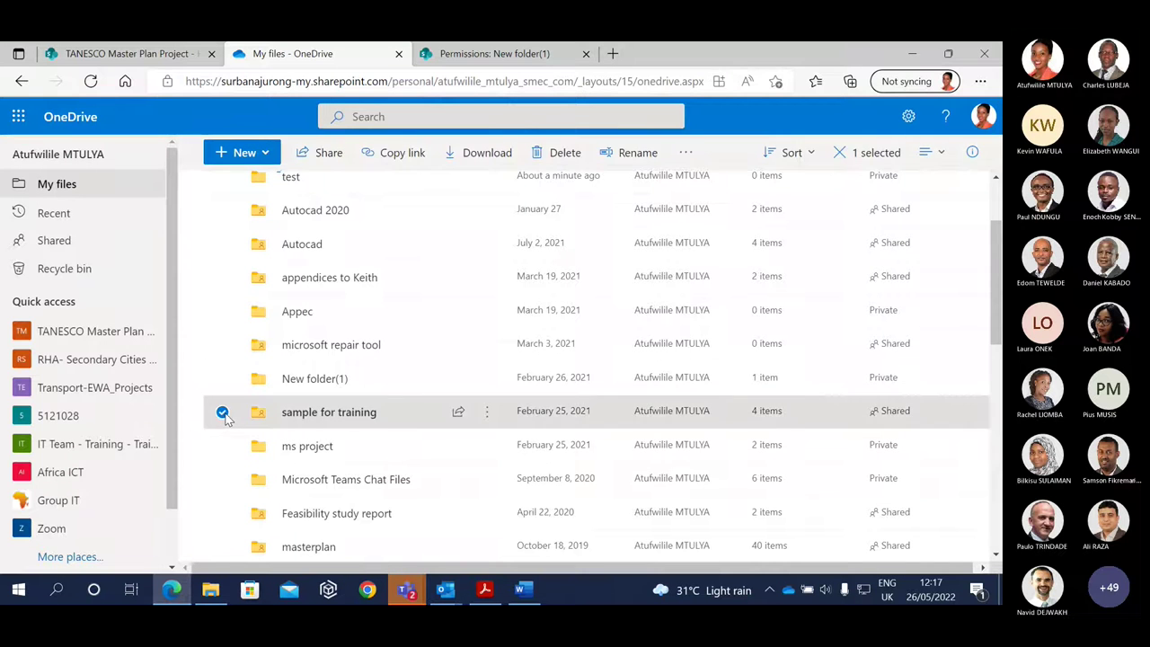
{"action": "left_click", "coordinate": [971, 152]}
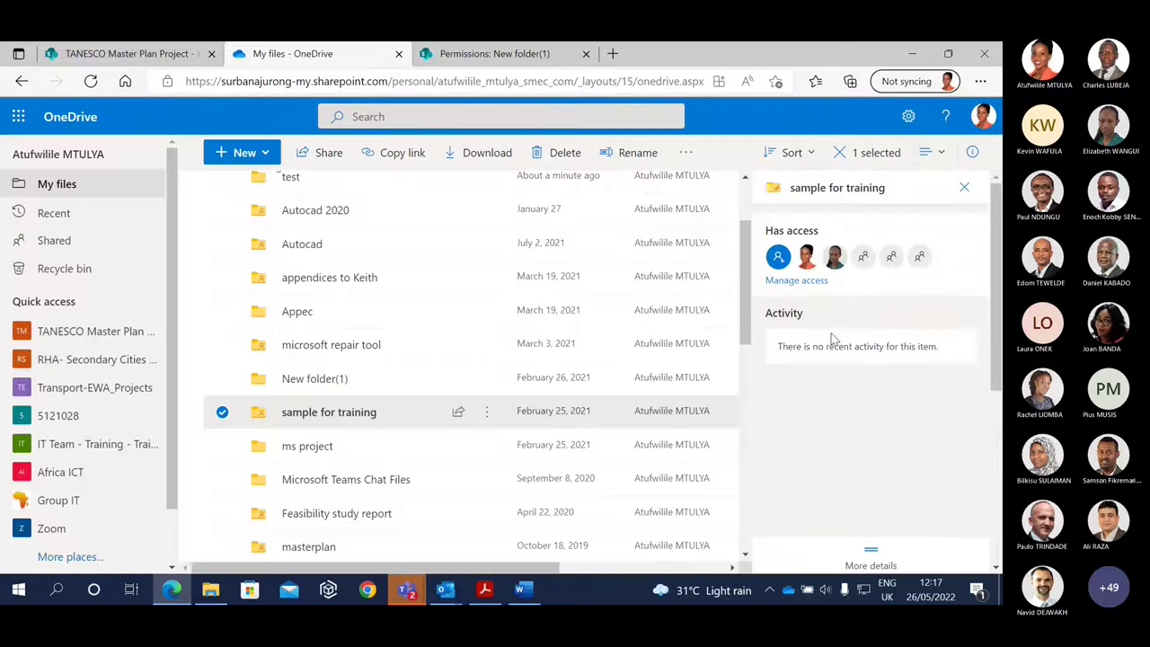
{"action": "left_click", "coordinate": [793, 281]}
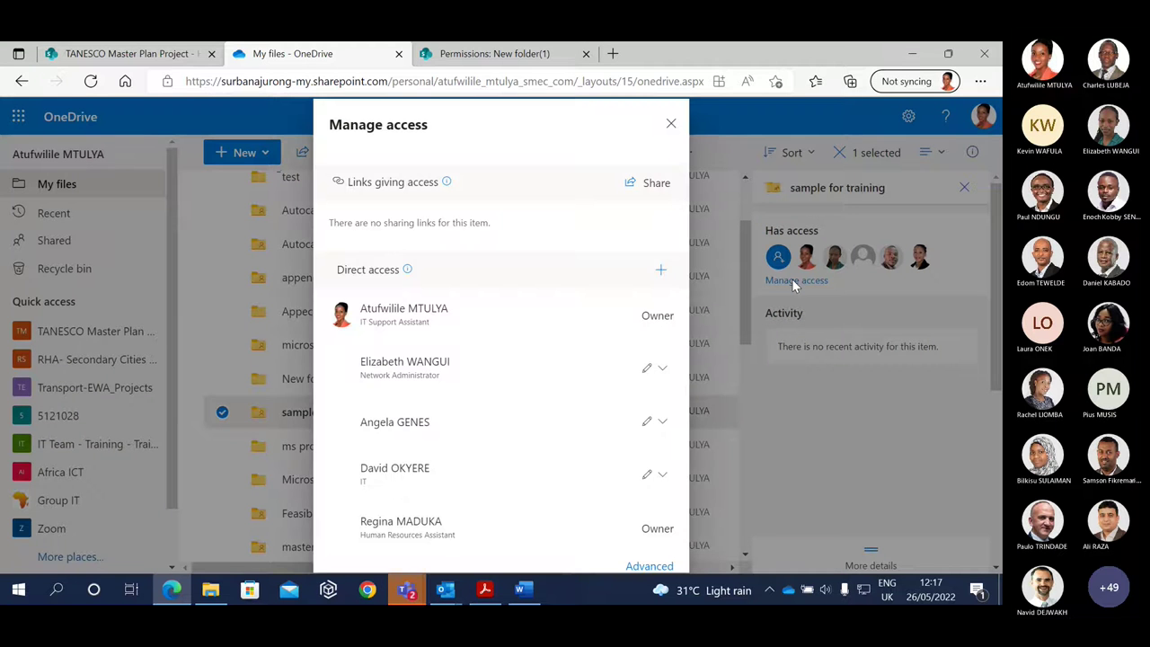
{"action": "left_click", "coordinate": [654, 566]}
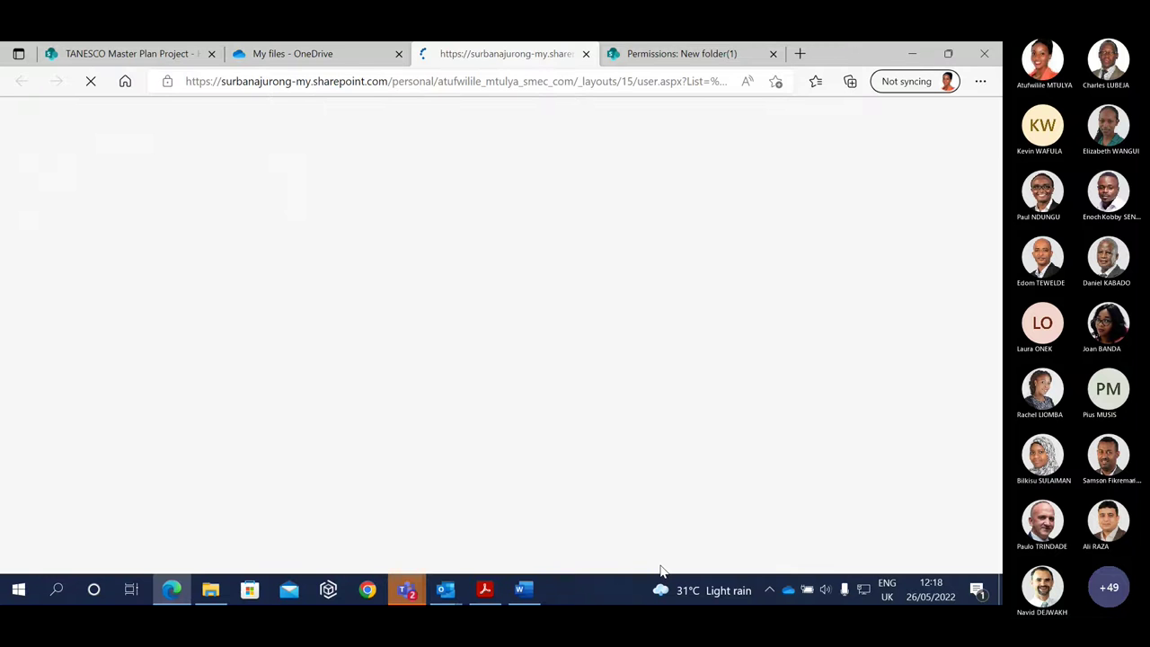
{"action": "left_click", "coordinate": [773, 54]}
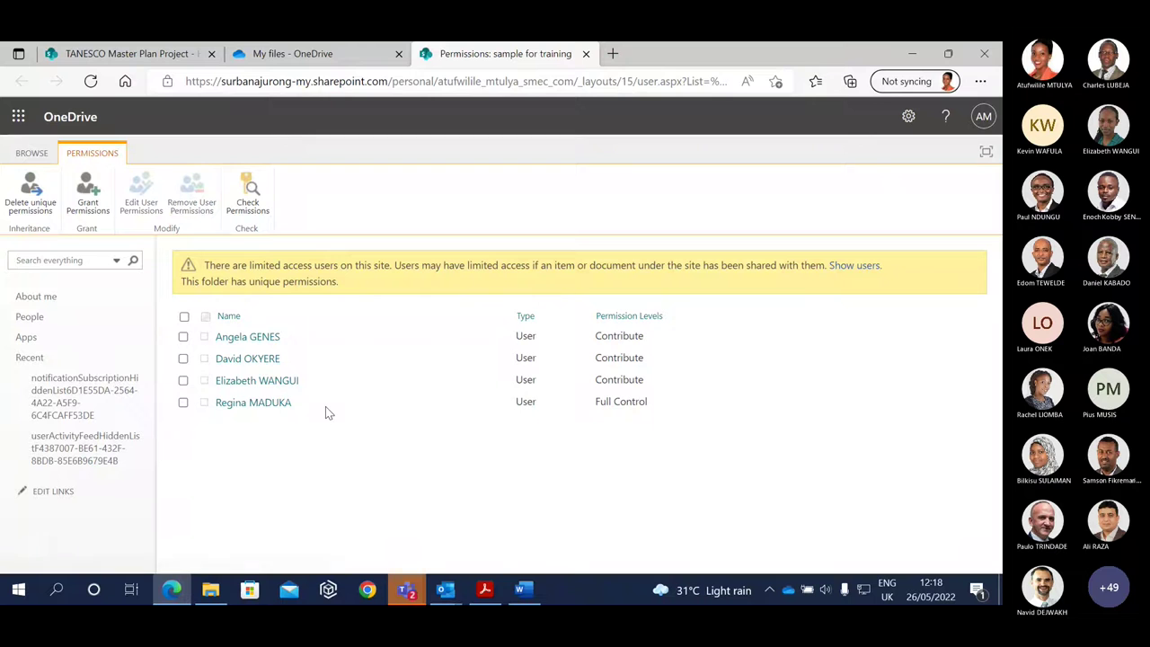
Remove the first Contribute user's permissions from the 'sample for training' folder and confirm.
{"action": "left_click", "coordinate": [184, 337]}
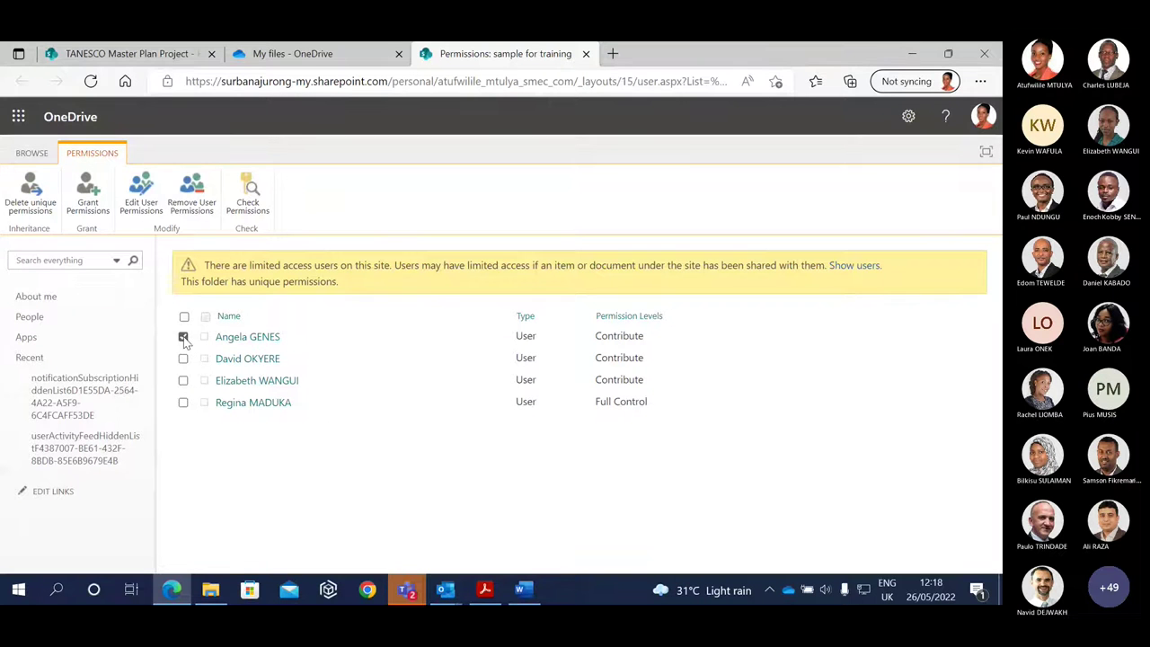
{"action": "left_click", "coordinate": [192, 191]}
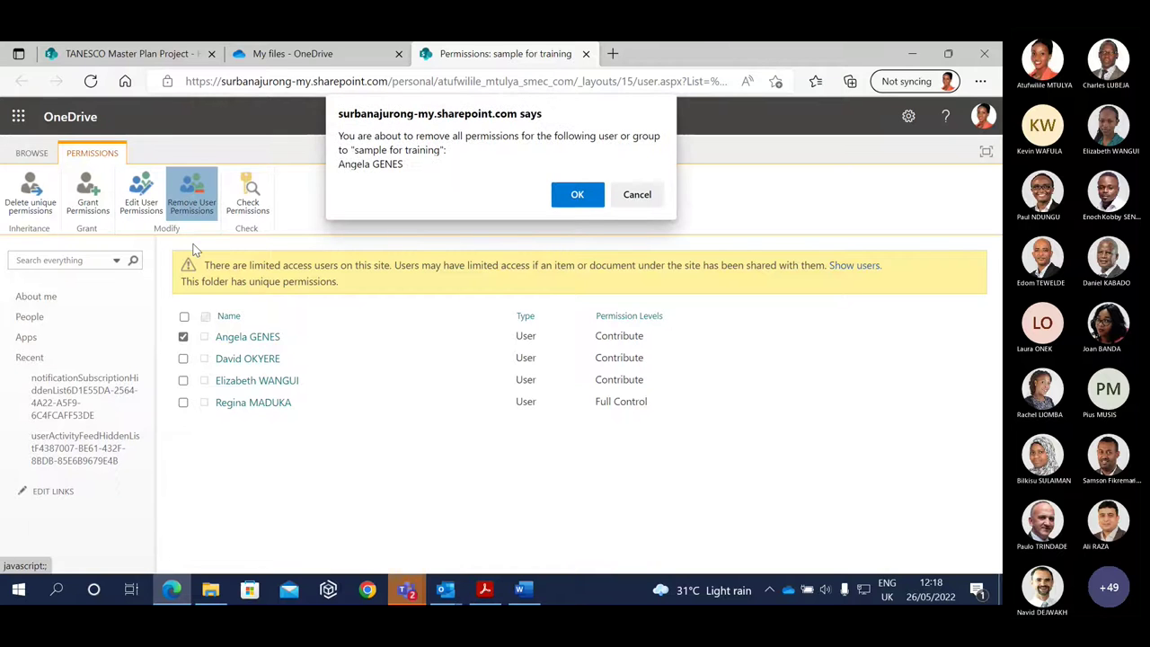
{"action": "left_click", "coordinate": [580, 195]}
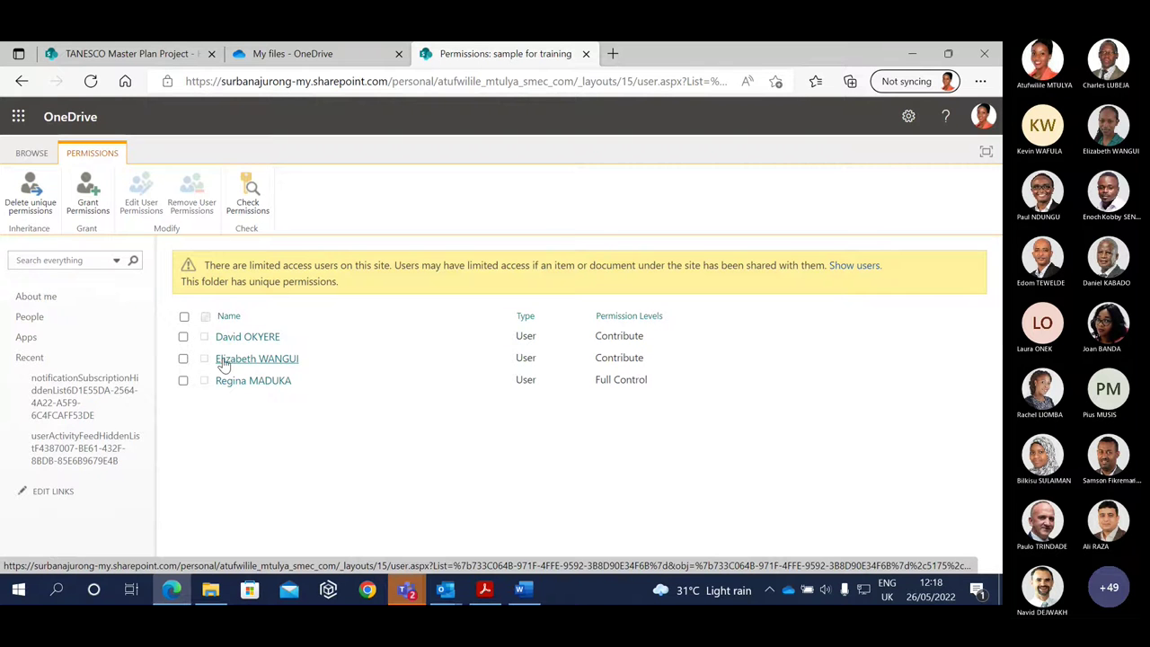
Open the Grant Permissions form, cancel it without inviting anyone, and bring up the handout PDF.
{"action": "left_click", "coordinate": [97, 197]}
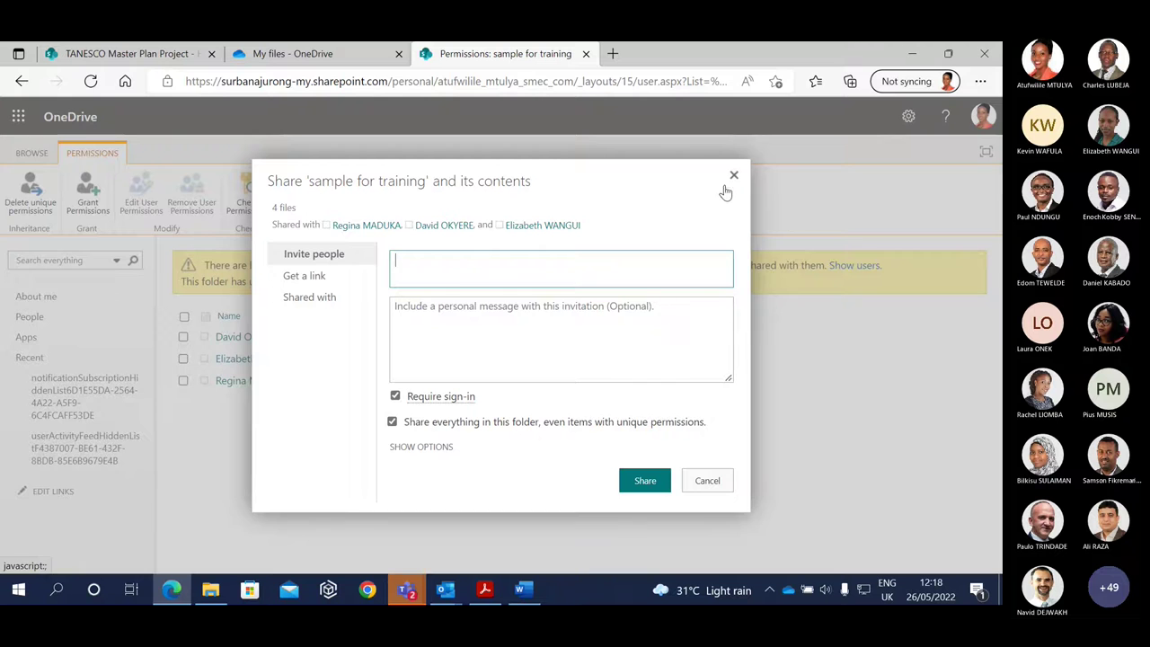
{"action": "left_click", "coordinate": [733, 177]}
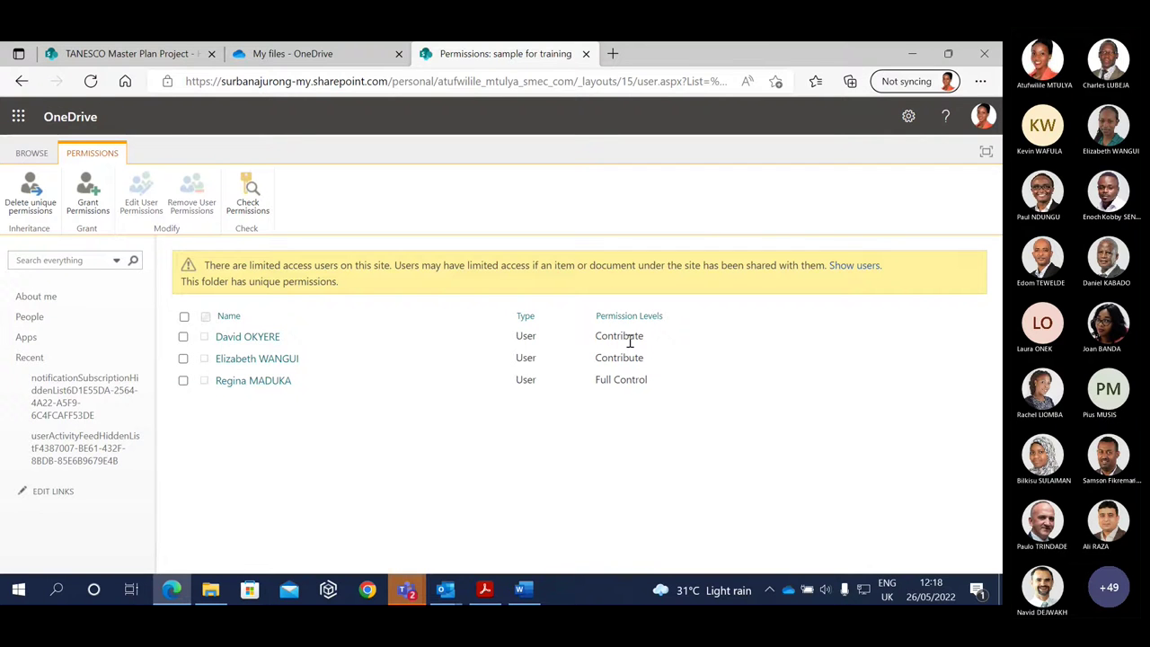
{"action": "left_click", "coordinate": [495, 593]}
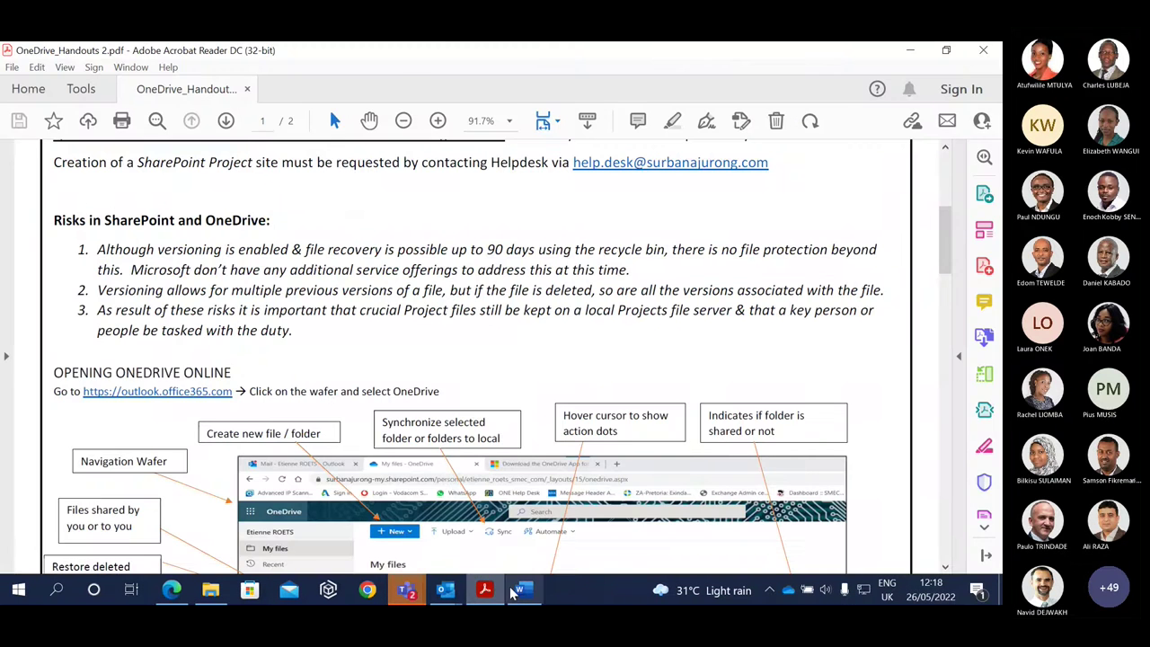
Scroll the handout to 'Opening OneDrive from local sync' and open the synced OneDrive folder in File Explorer.
{"action": "left_click", "coordinate": [524, 590]}
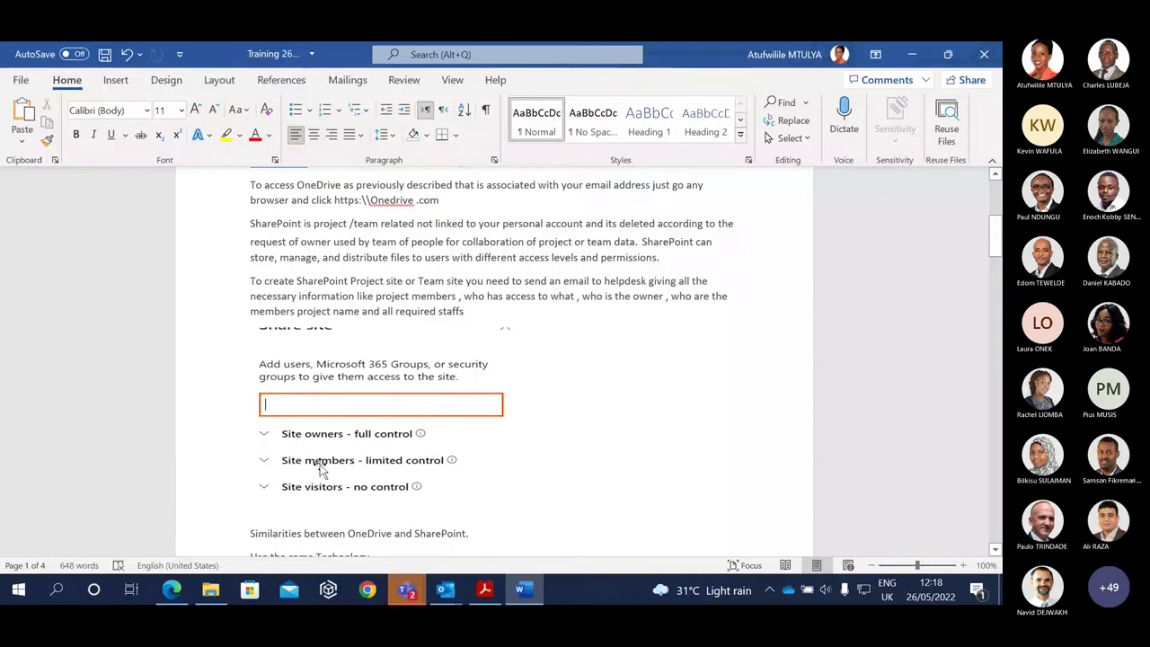
{"action": "left_click", "coordinate": [909, 55]}
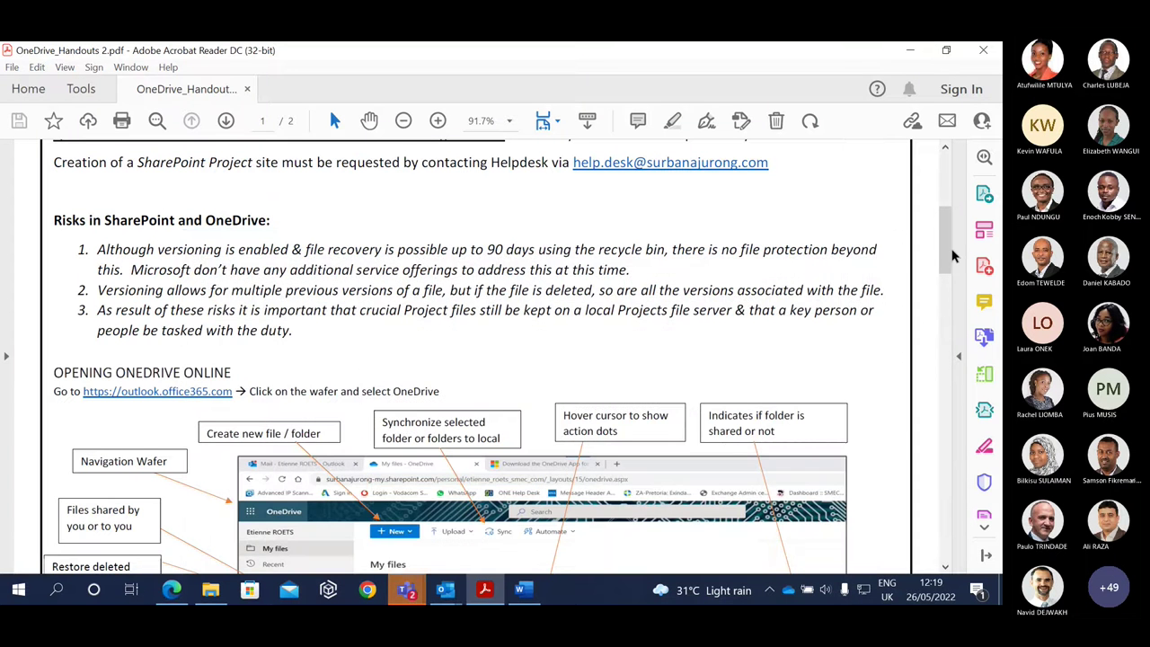
{"action": "left_click_drag", "start_coordinate": [950, 251], "coordinate": [959, 340]}
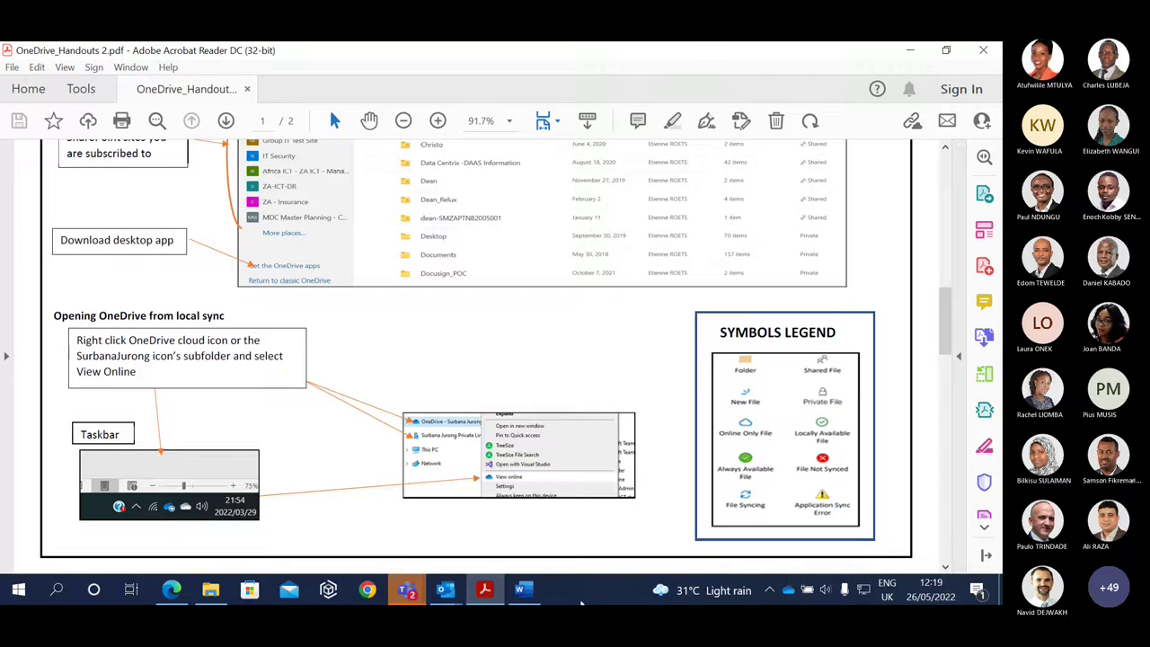
{"action": "left_click", "coordinate": [222, 593]}
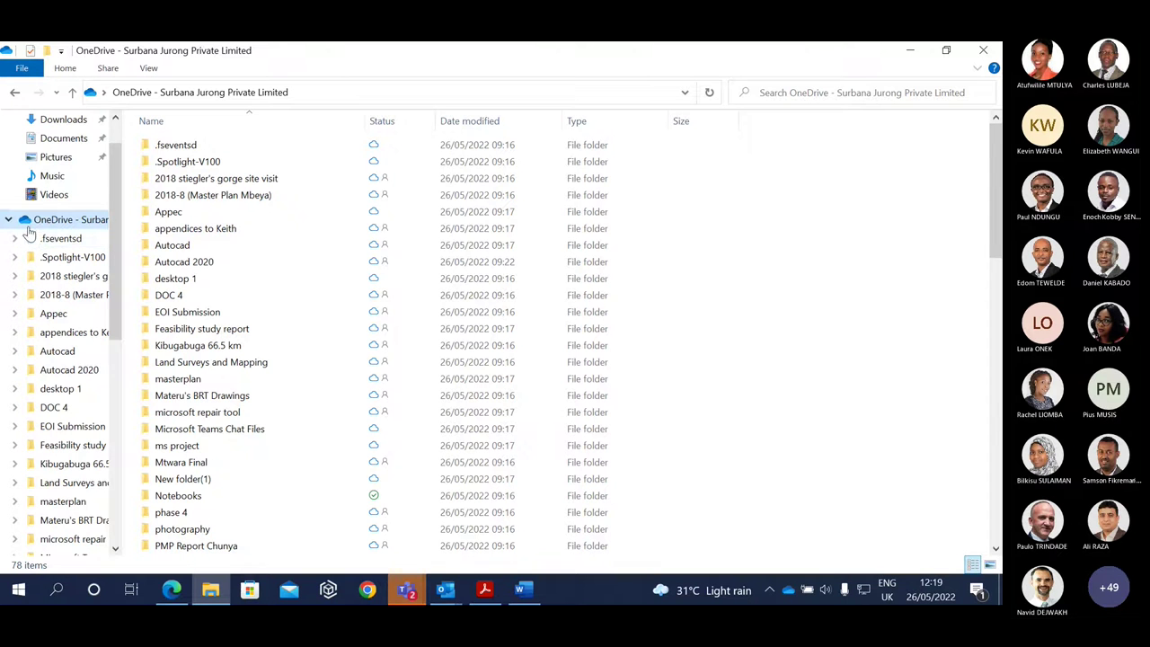
Check the local OneDrive folder's contents and the tray sync status, then return to the handout PDF.
{"action": "left_click_drag", "start_coordinate": [996, 190], "coordinate": [996, 231]}
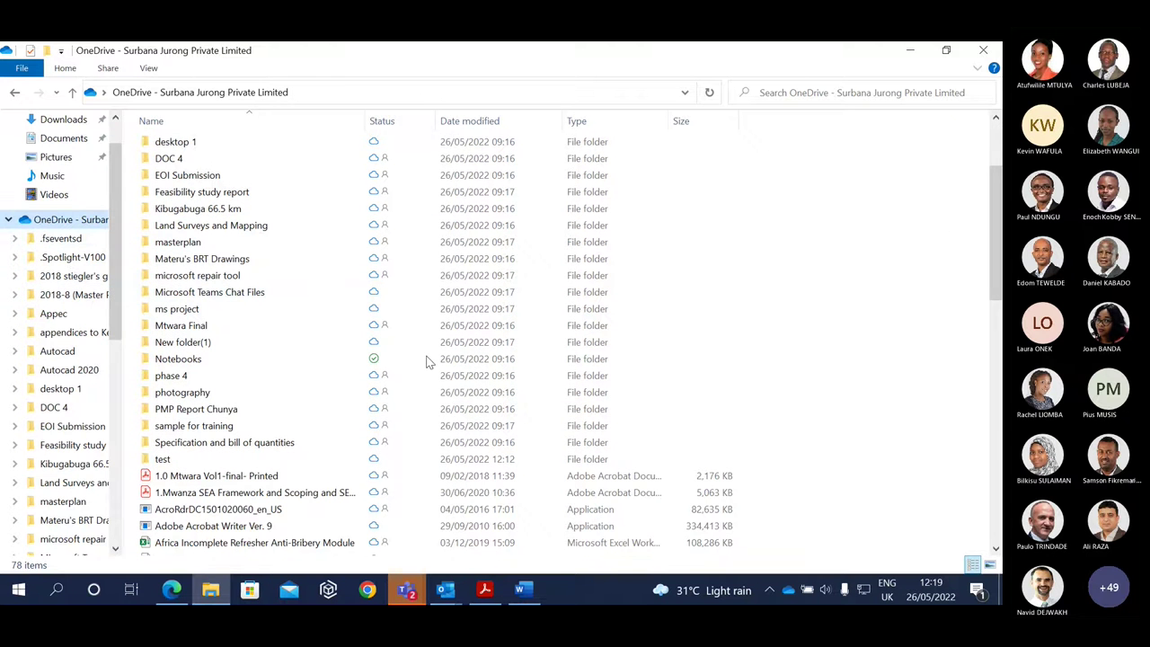
{"action": "left_click", "coordinate": [787, 586]}
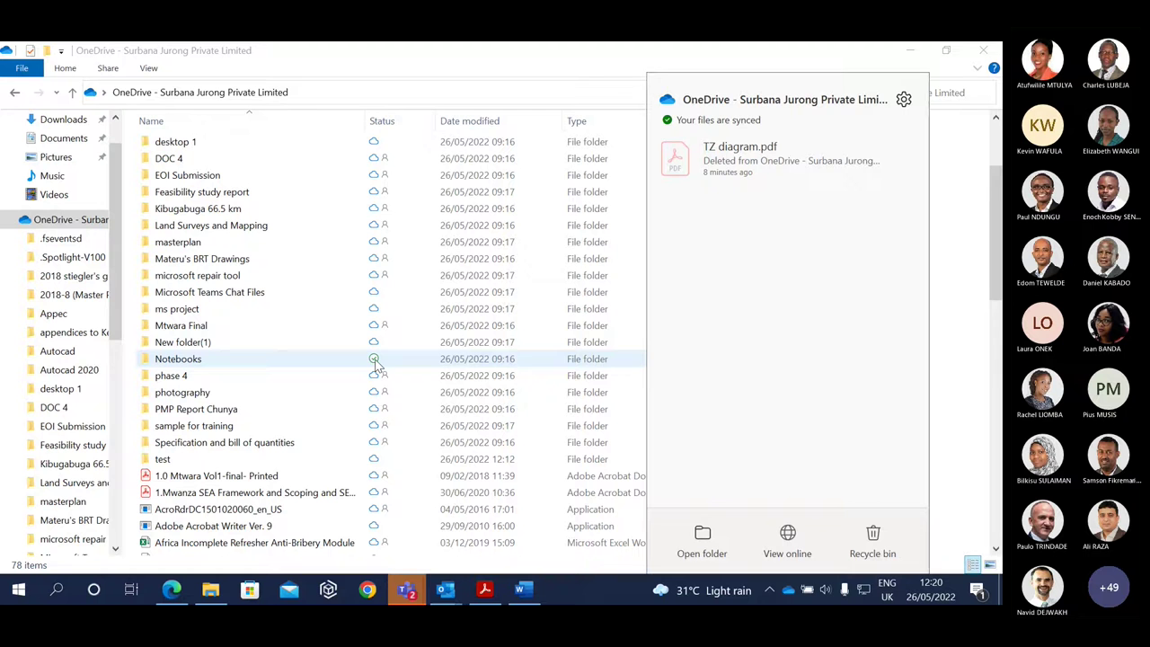
{"action": "left_click", "coordinate": [485, 591]}
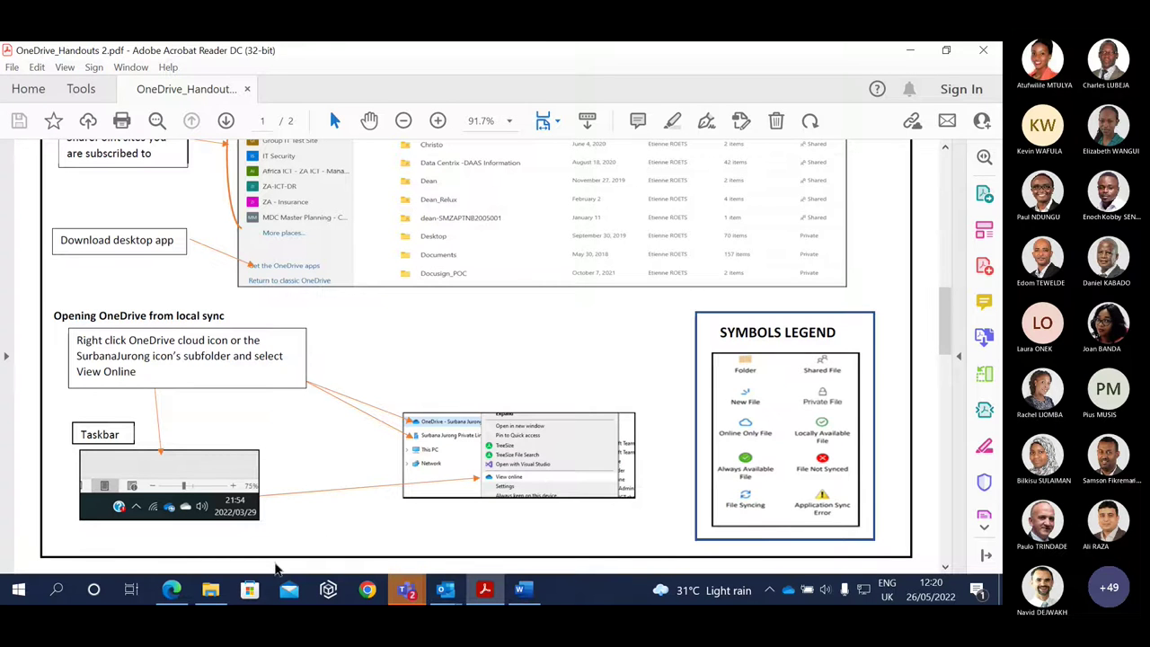
Load onedrive.com in Chrome and begin signing in, then minimize the browser to show the handout.
{"action": "left_click", "coordinate": [368, 593]}
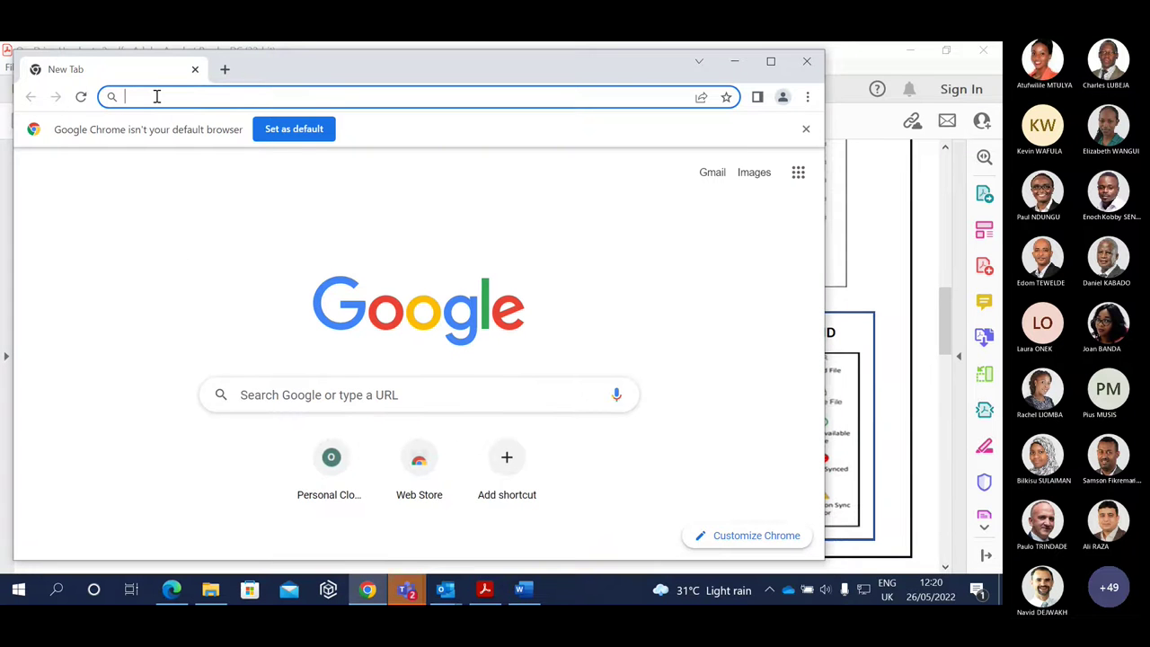
{"action": "type", "text": "onedrive"}
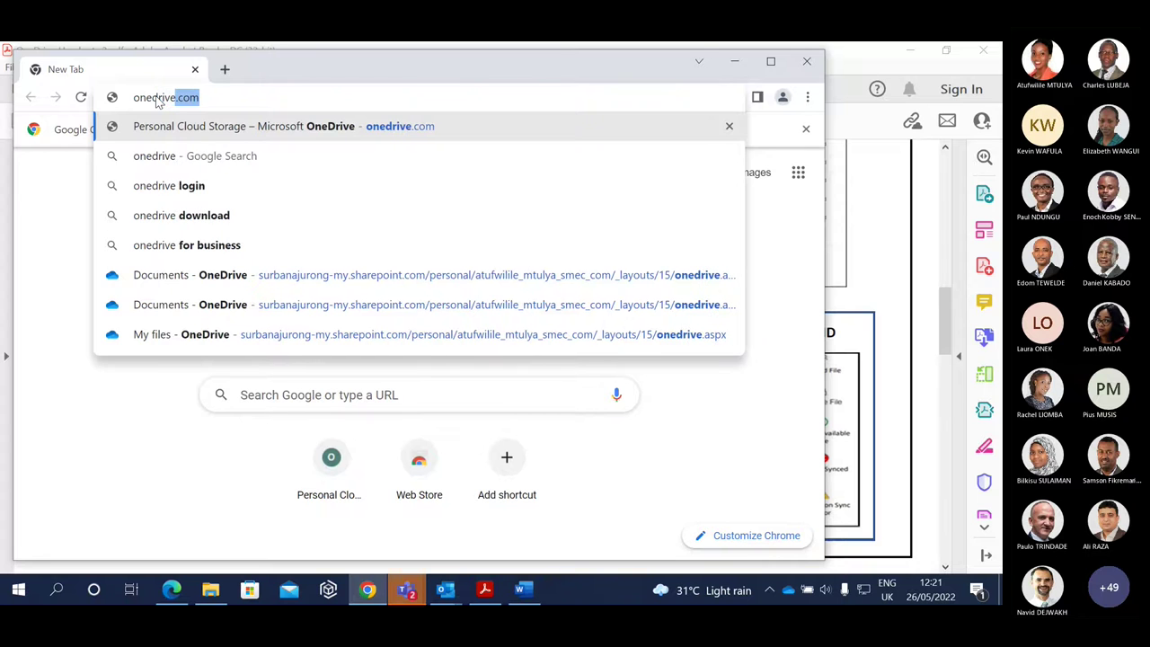
{"action": "key", "text": "Return"}
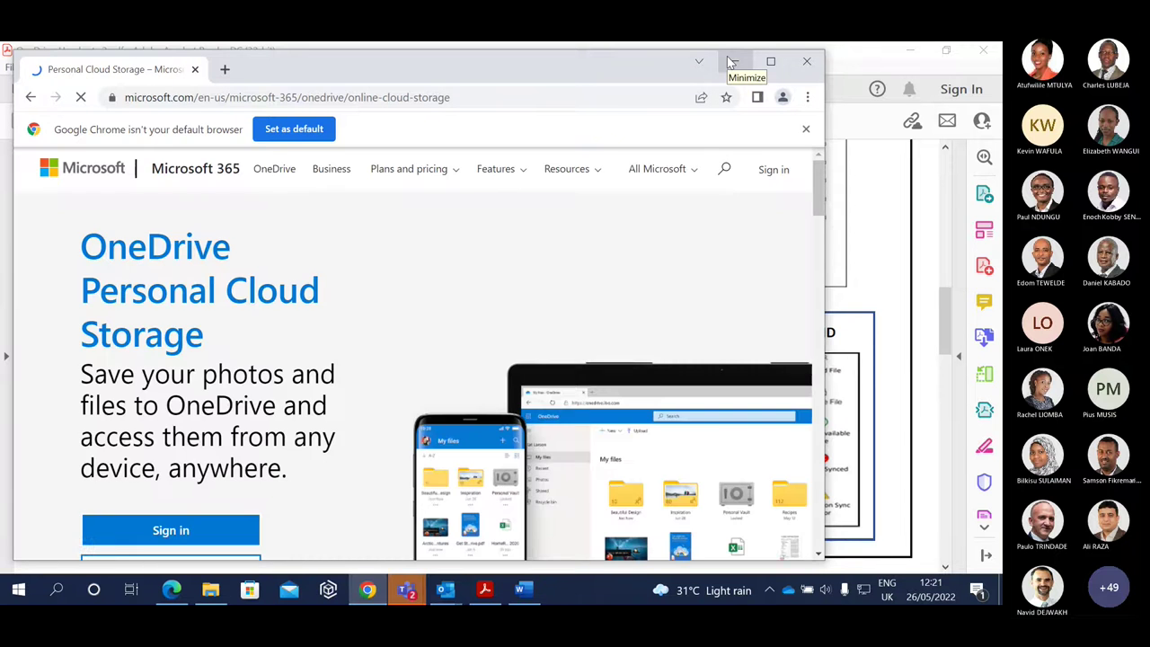
{"action": "left_click", "coordinate": [170, 531]}
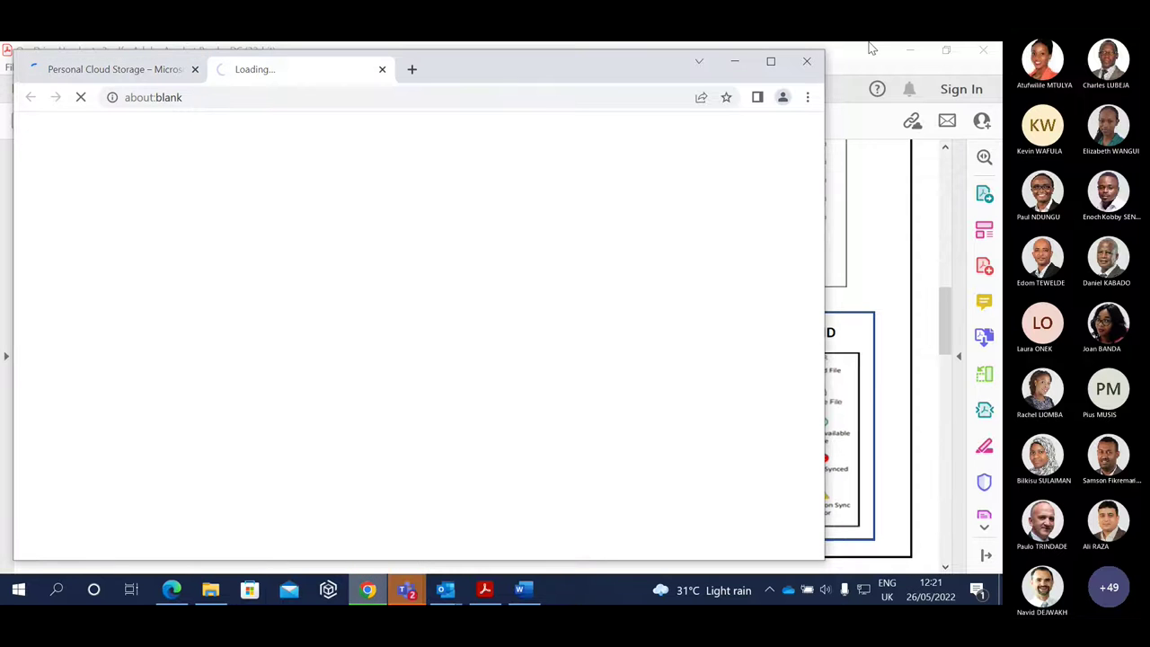
{"action": "left_click", "coordinate": [734, 60]}
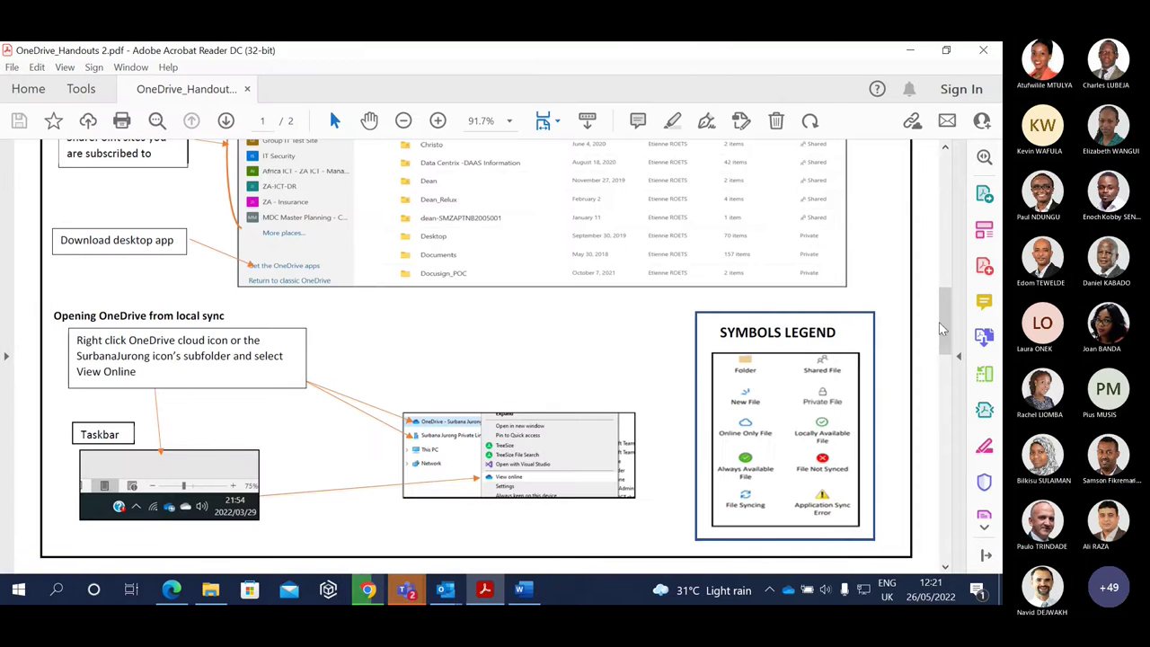
Check the OneDrive sync status, scroll the handout to page 2 'Sharing files or folders', then minimize Acrobat.
{"action": "left_click_drag", "start_coordinate": [942, 321], "coordinate": [941, 330]}
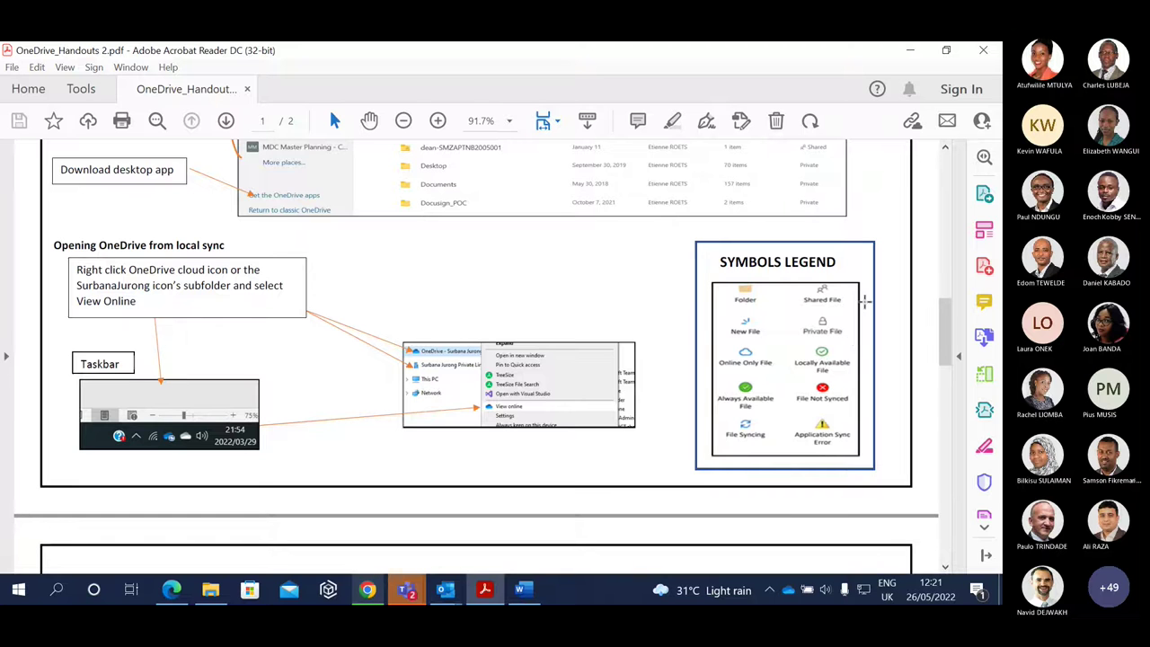
{"action": "left_click", "coordinate": [787, 590]}
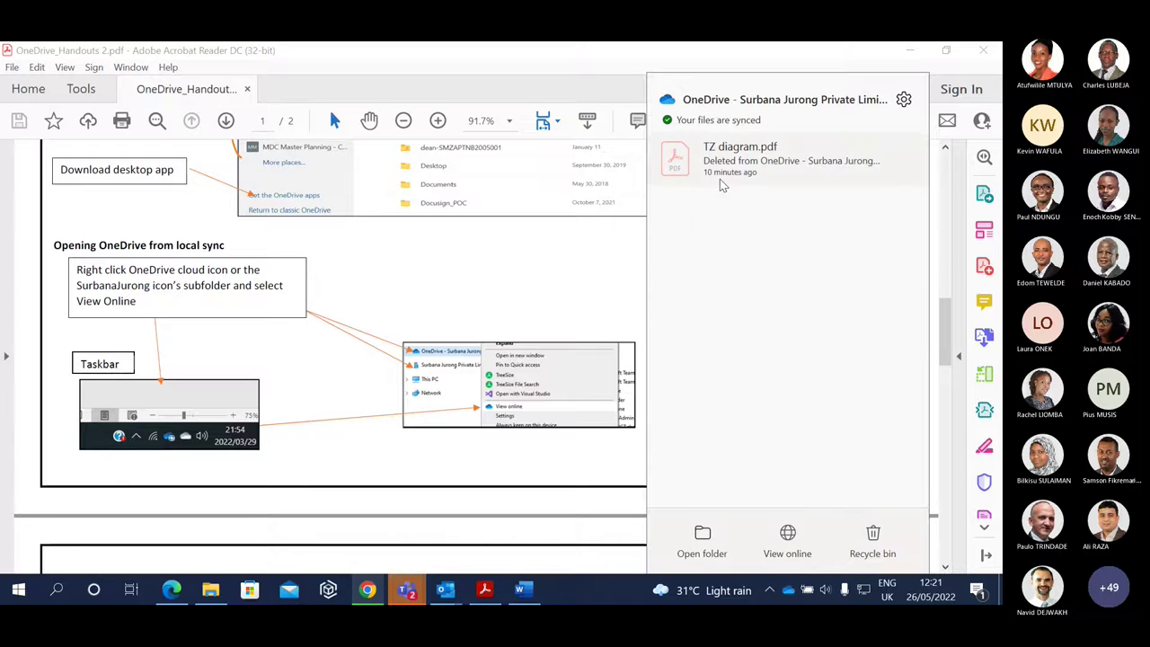
{"action": "left_click", "coordinate": [777, 204]}
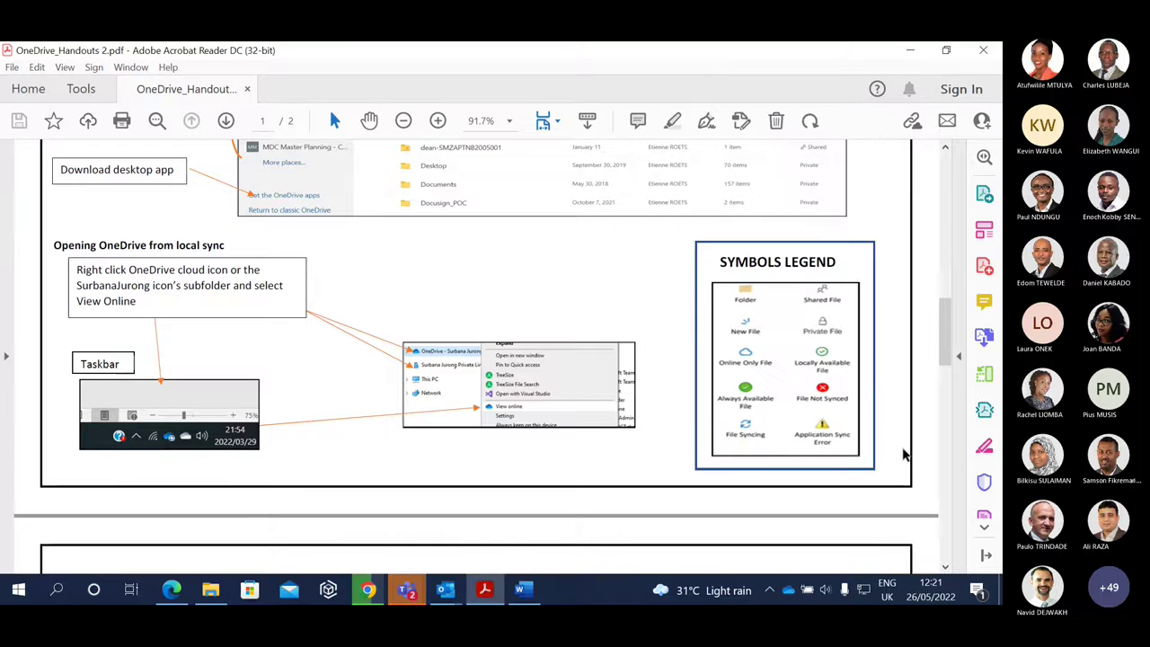
{"action": "left_click_drag", "start_coordinate": [950, 353], "coordinate": [960, 417]}
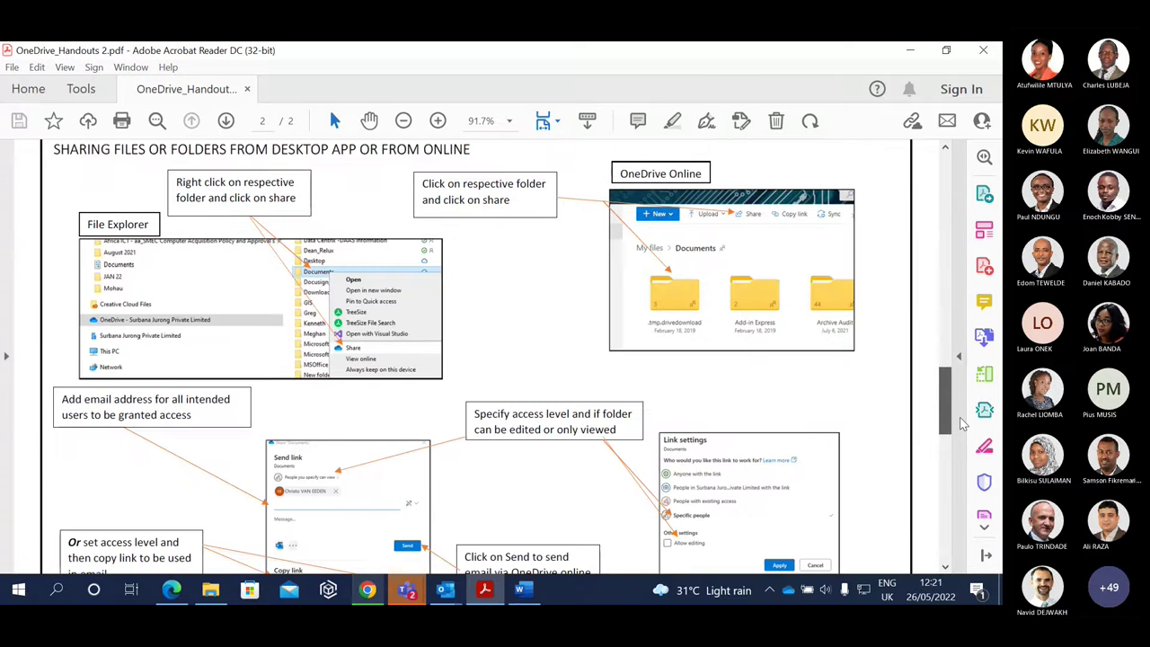
{"action": "left_click", "coordinate": [912, 50]}
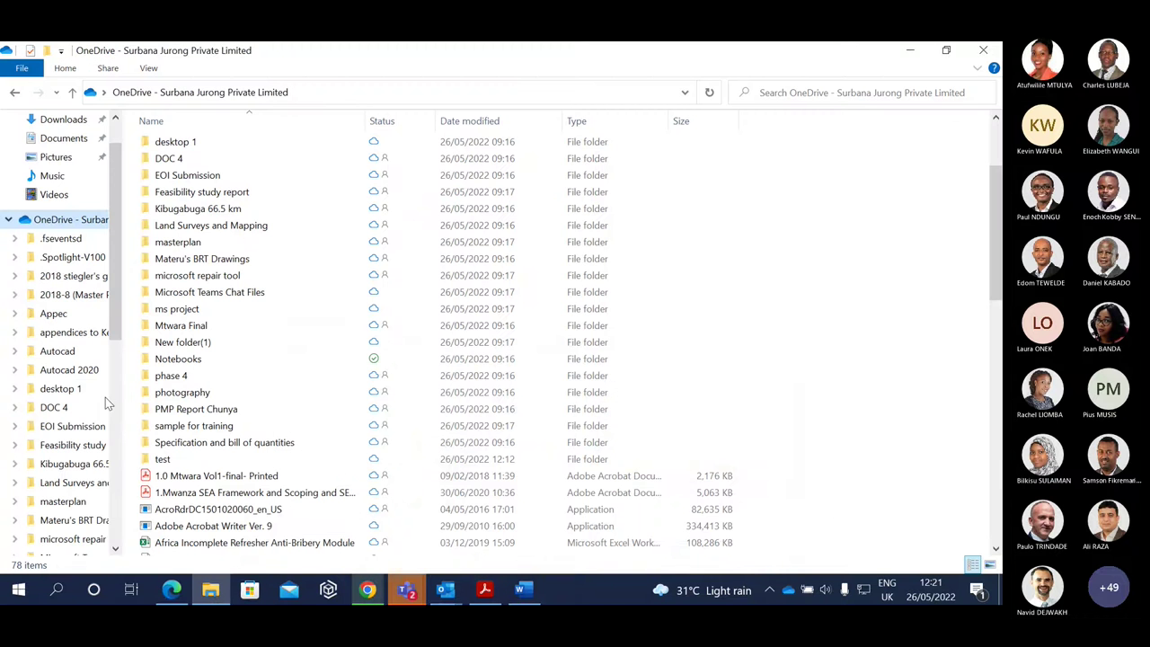